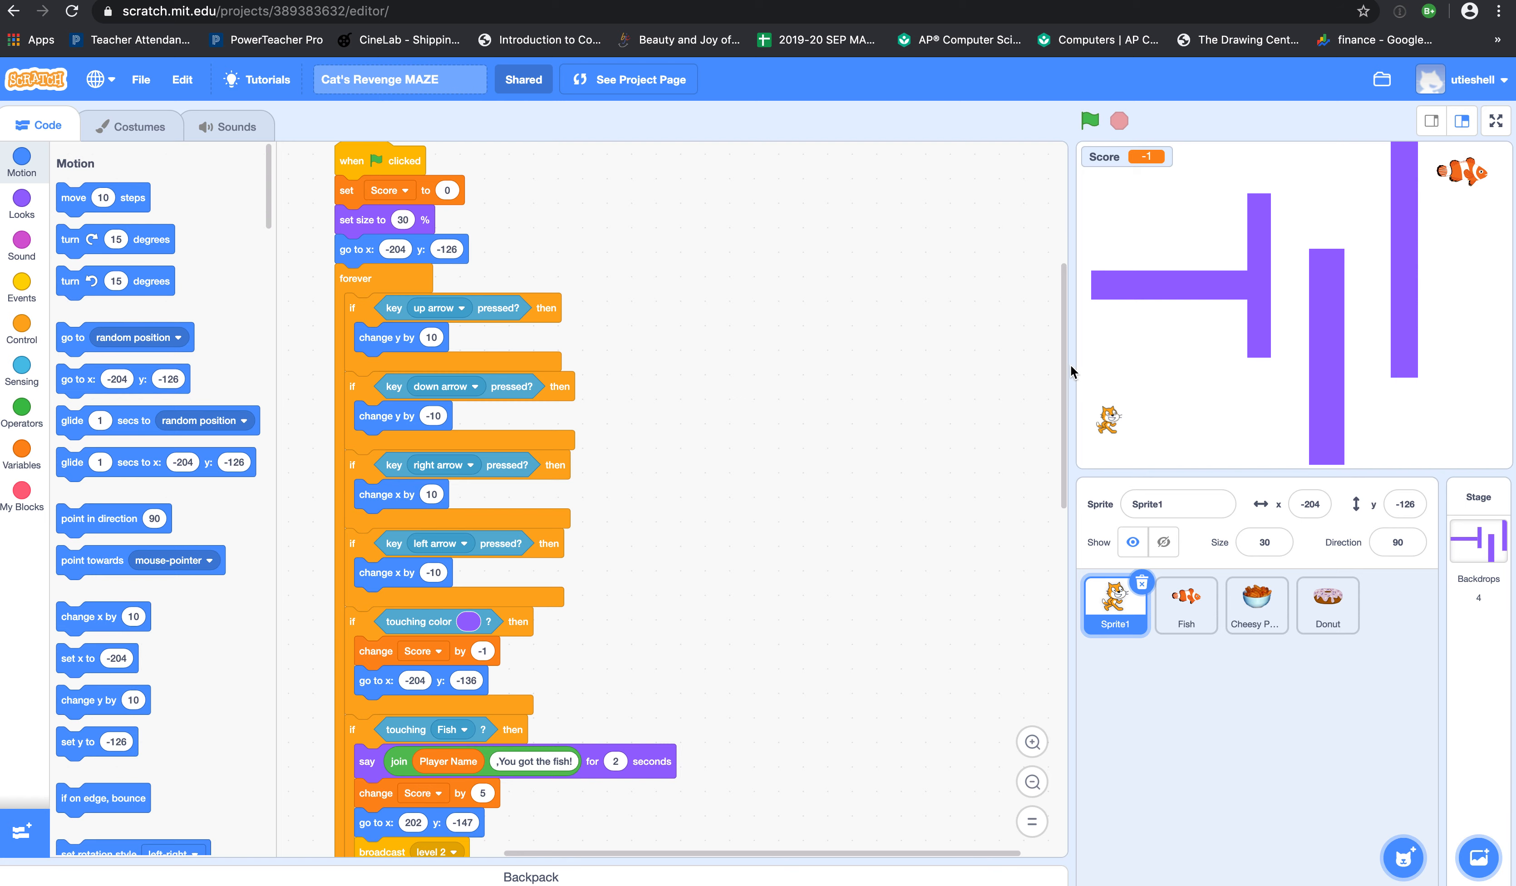
# Move the green-flag script to the middle of the code area and capture a screenshot of the whole Scratch editor
pyautogui.moveTo(370, 166); pyautogui.dragTo(665, 174)
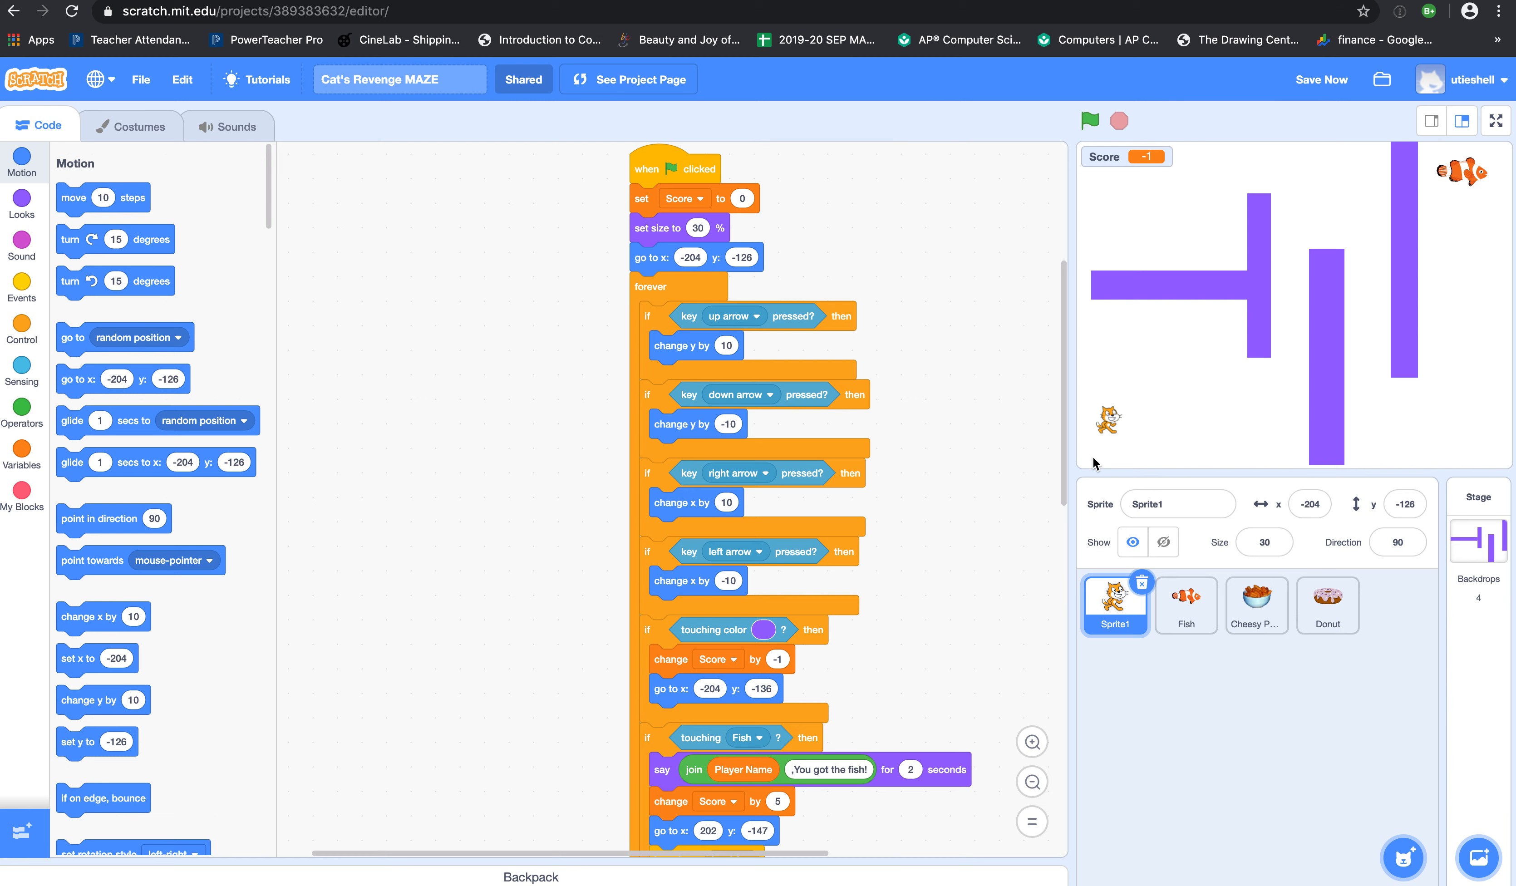
pyautogui.moveTo(657, 164); pyautogui.dragTo(564, 185)
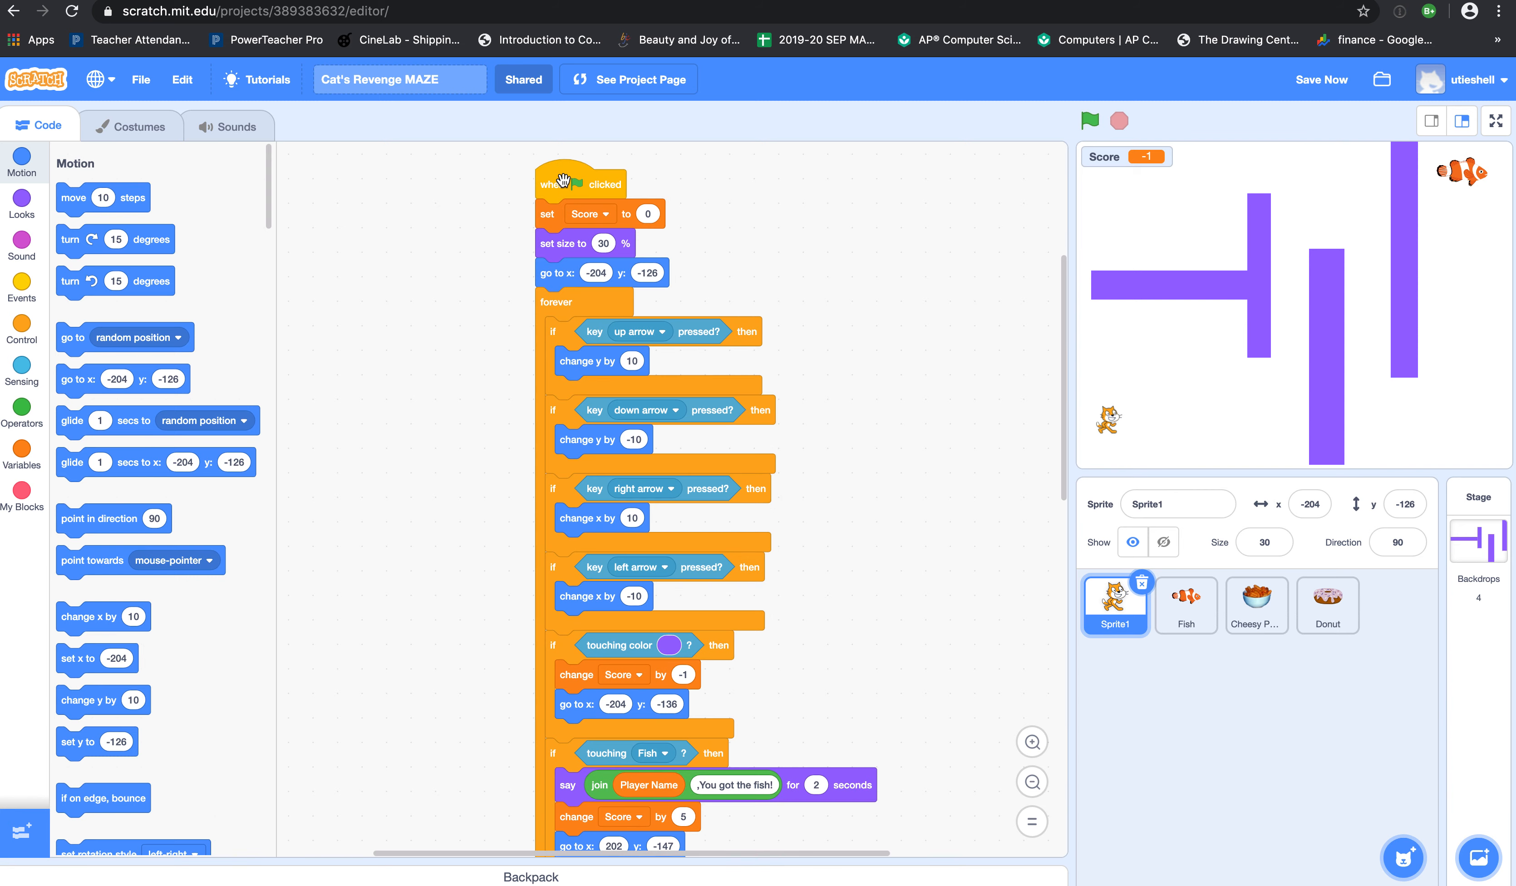
pyautogui.rightClick(564, 185)
pyautogui.click(475, 201)
pyautogui.moveTo(556, 184)
pyautogui.mouseDown()
pyautogui.moveTo(519, 176)
pyautogui.moveTo(531, 168)
pyautogui.mouseUp()
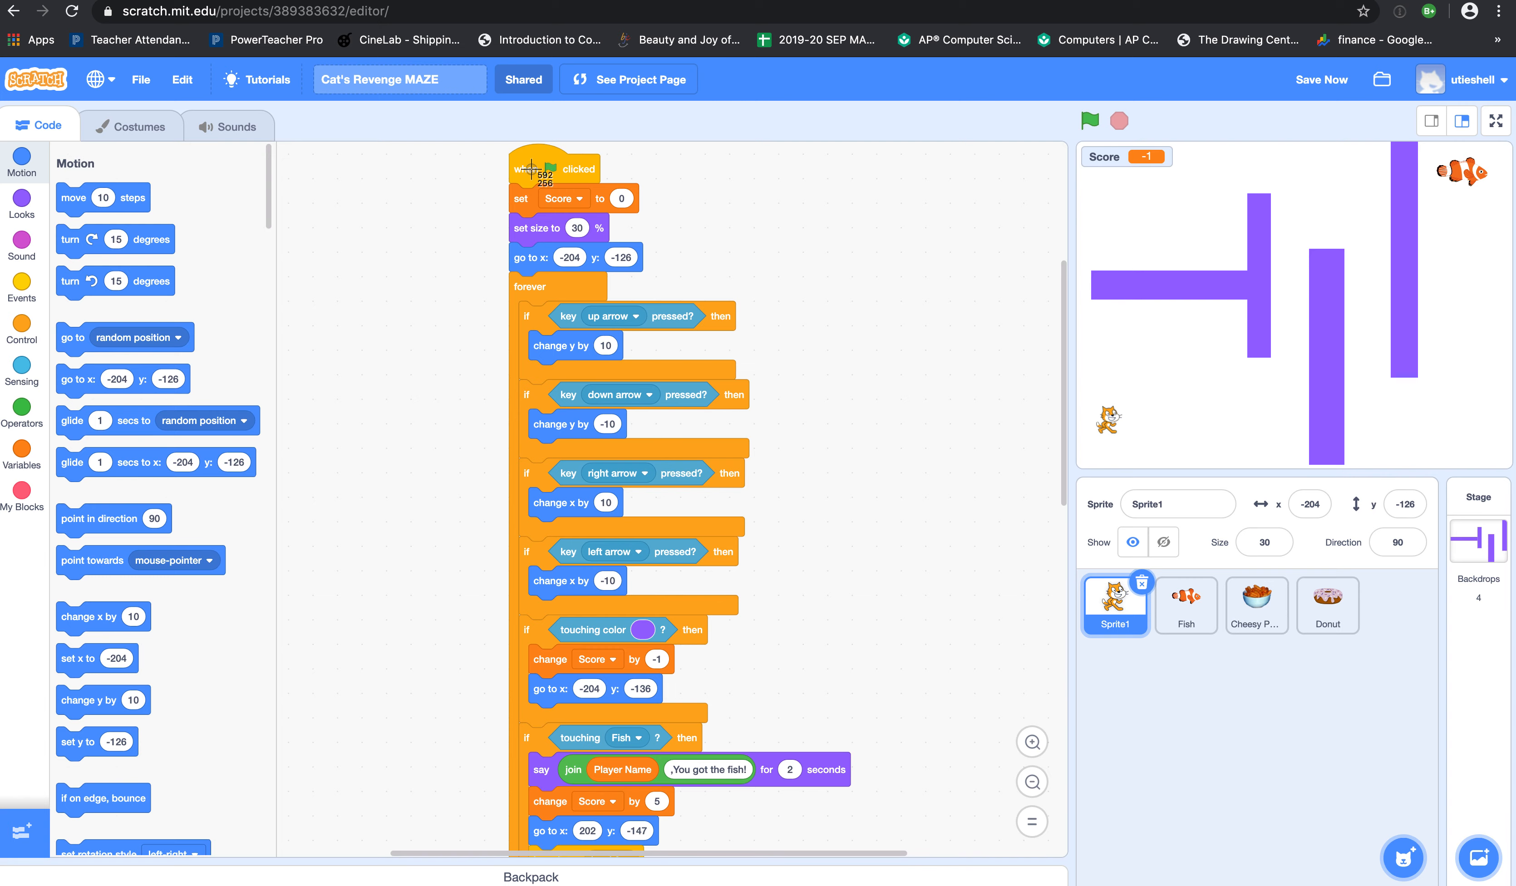
pyautogui.moveTo(8, 65); pyautogui.dragTo(1505, 881)
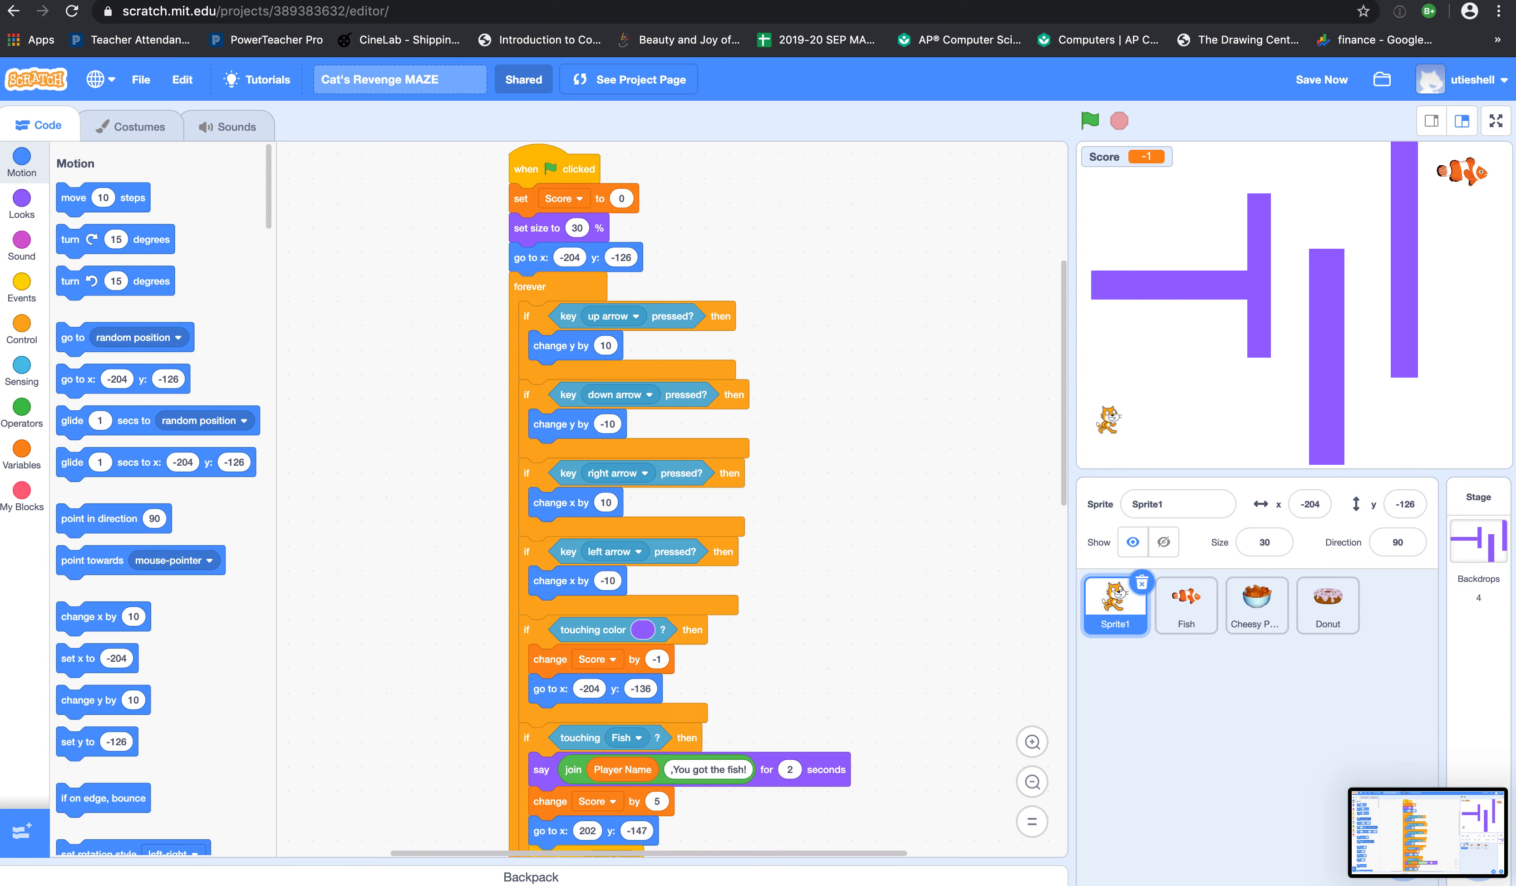
# Switch to Google Sites and upload "Screen Shot 2020-05-04 at 12.04.01" from the Desktop into the image placeholder beside "Cat's Revenge - the MAZE"
pyautogui.hotkey('ctrl', 'Tab')
pyautogui.click(322, 558)
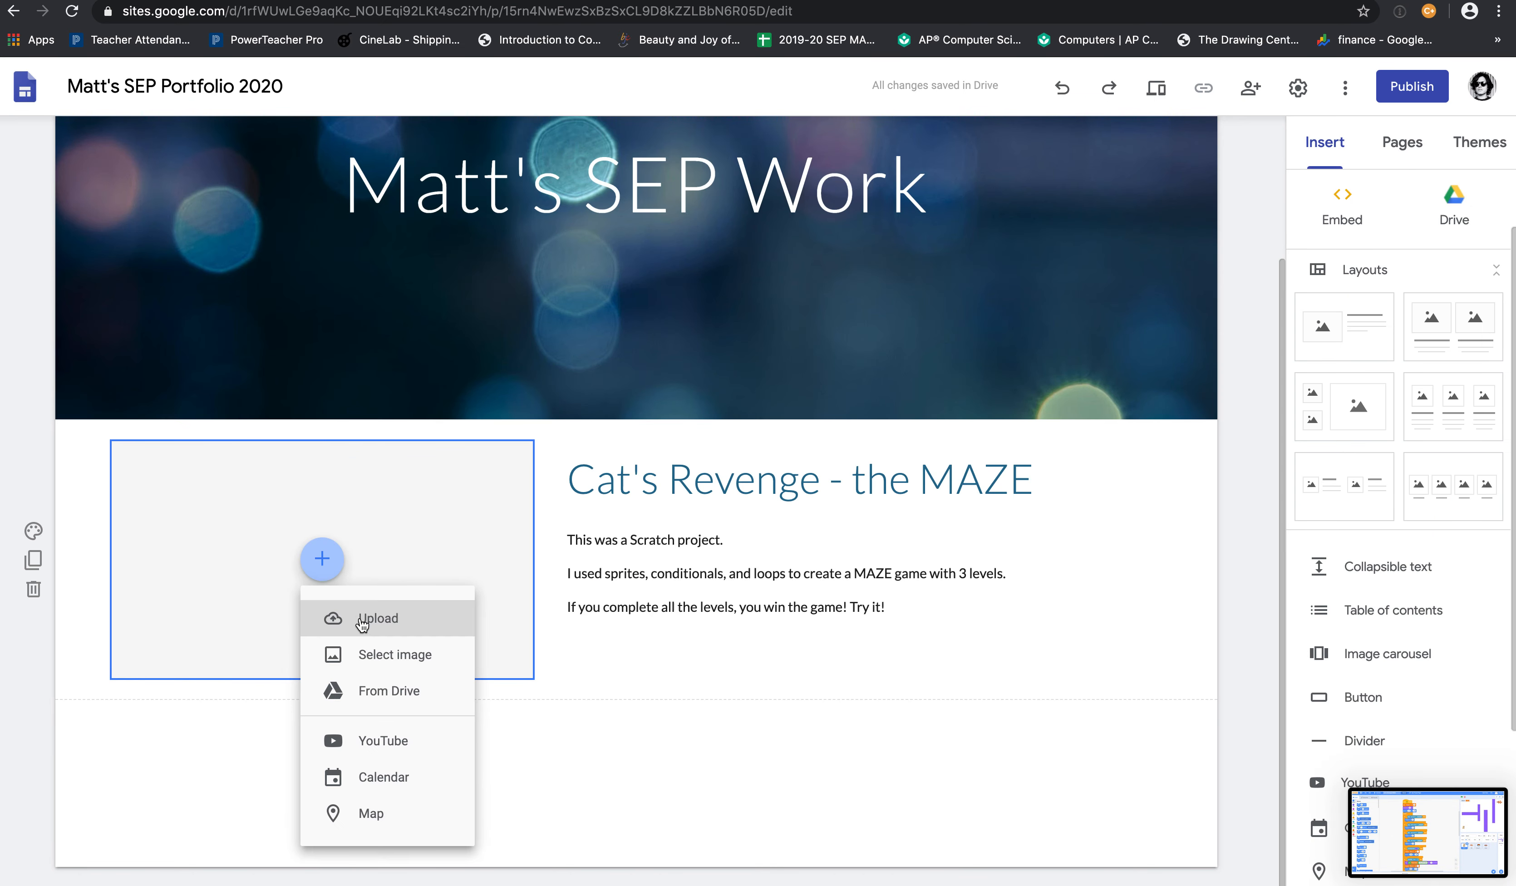
pyautogui.click(359, 619)
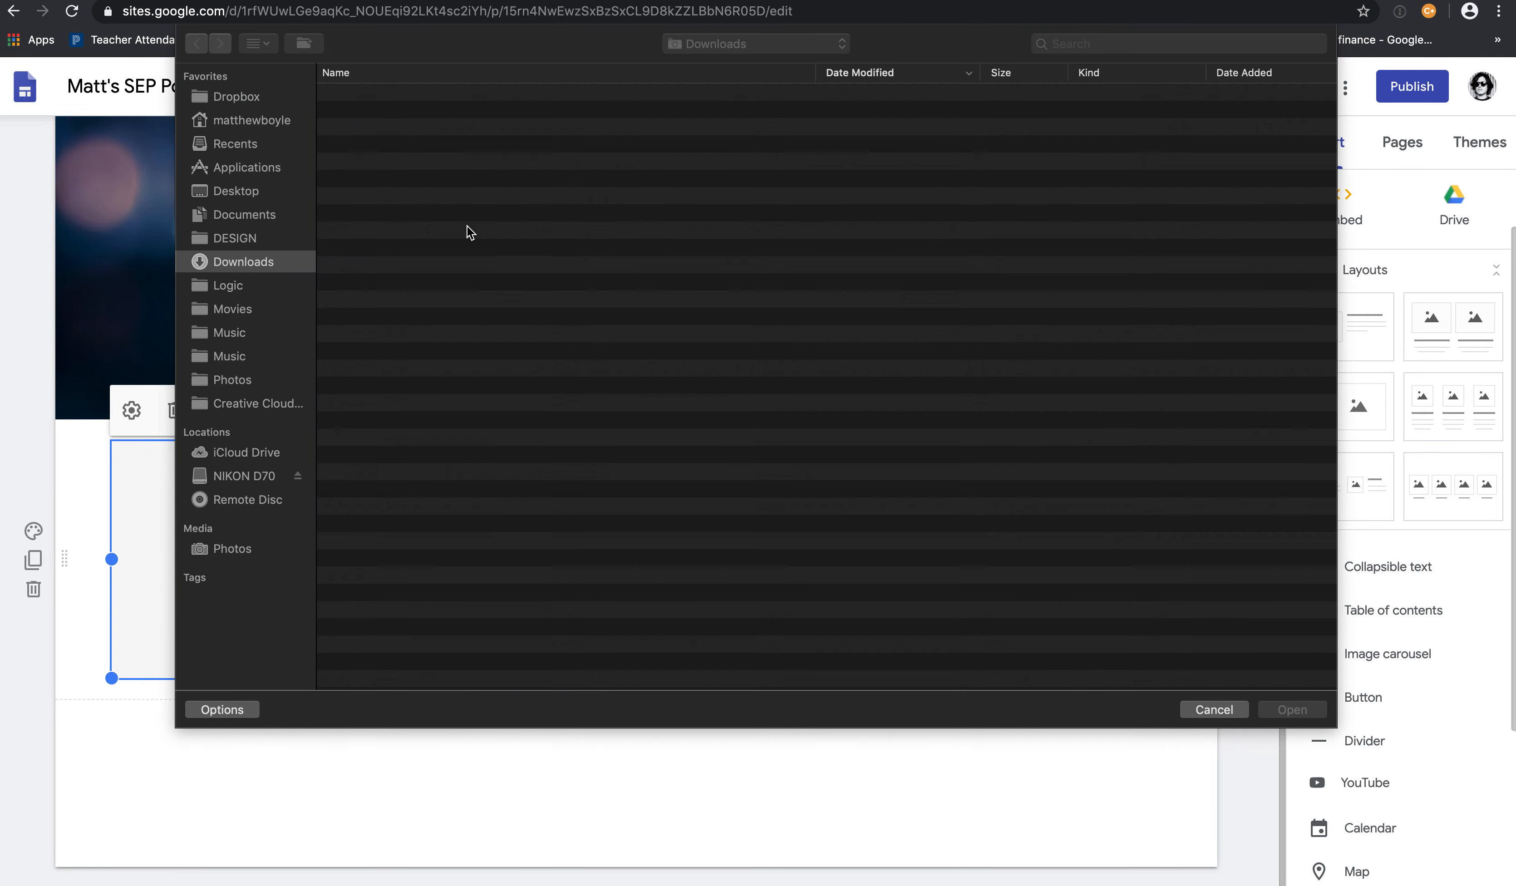
pyautogui.click(236, 191)
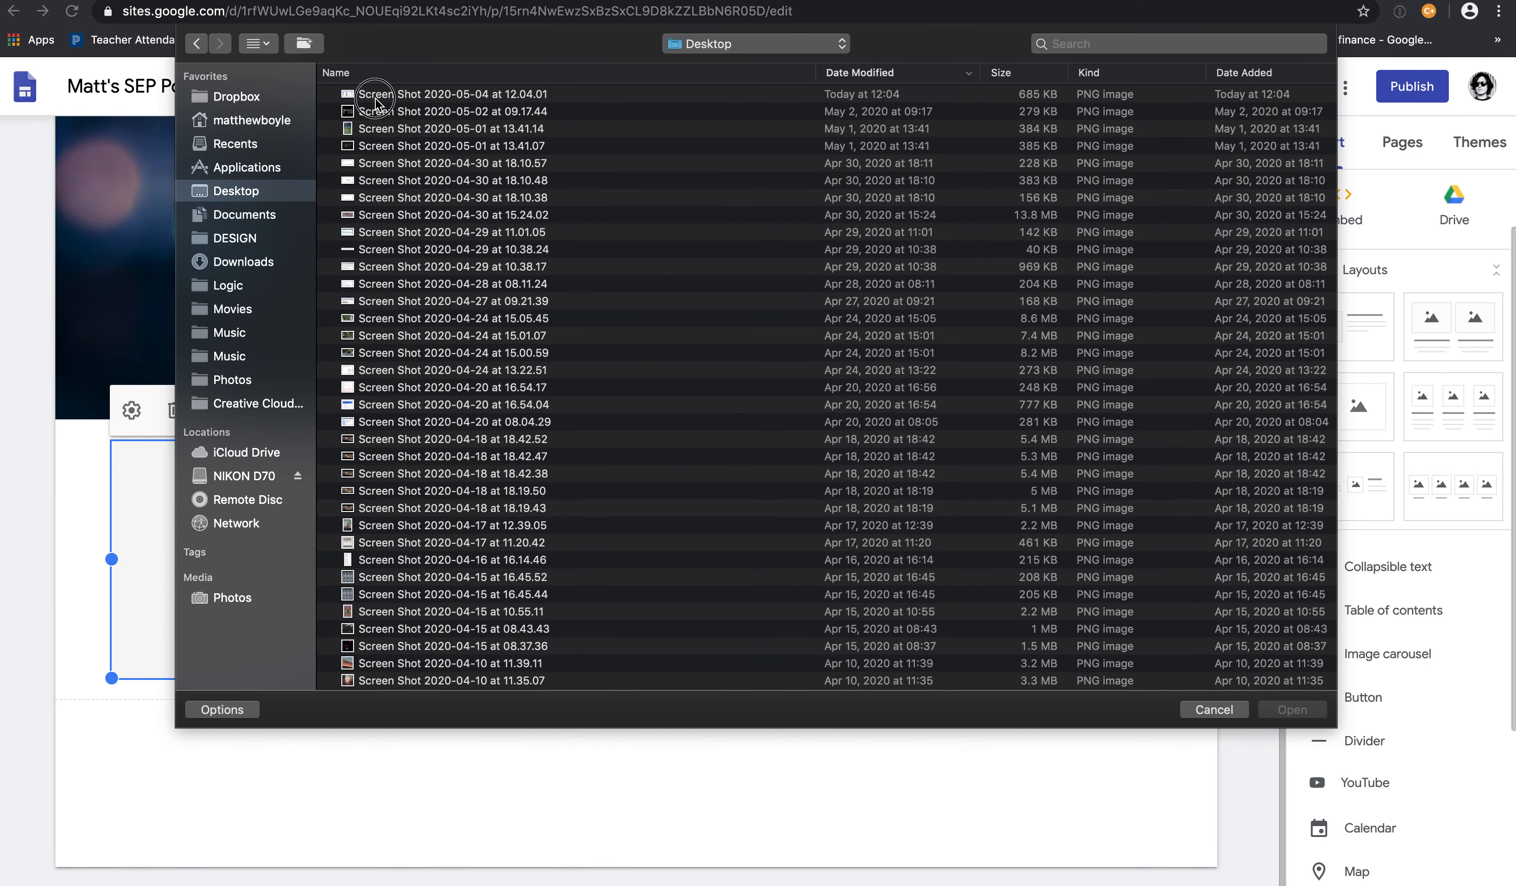
pyautogui.doubleClick(375, 98)
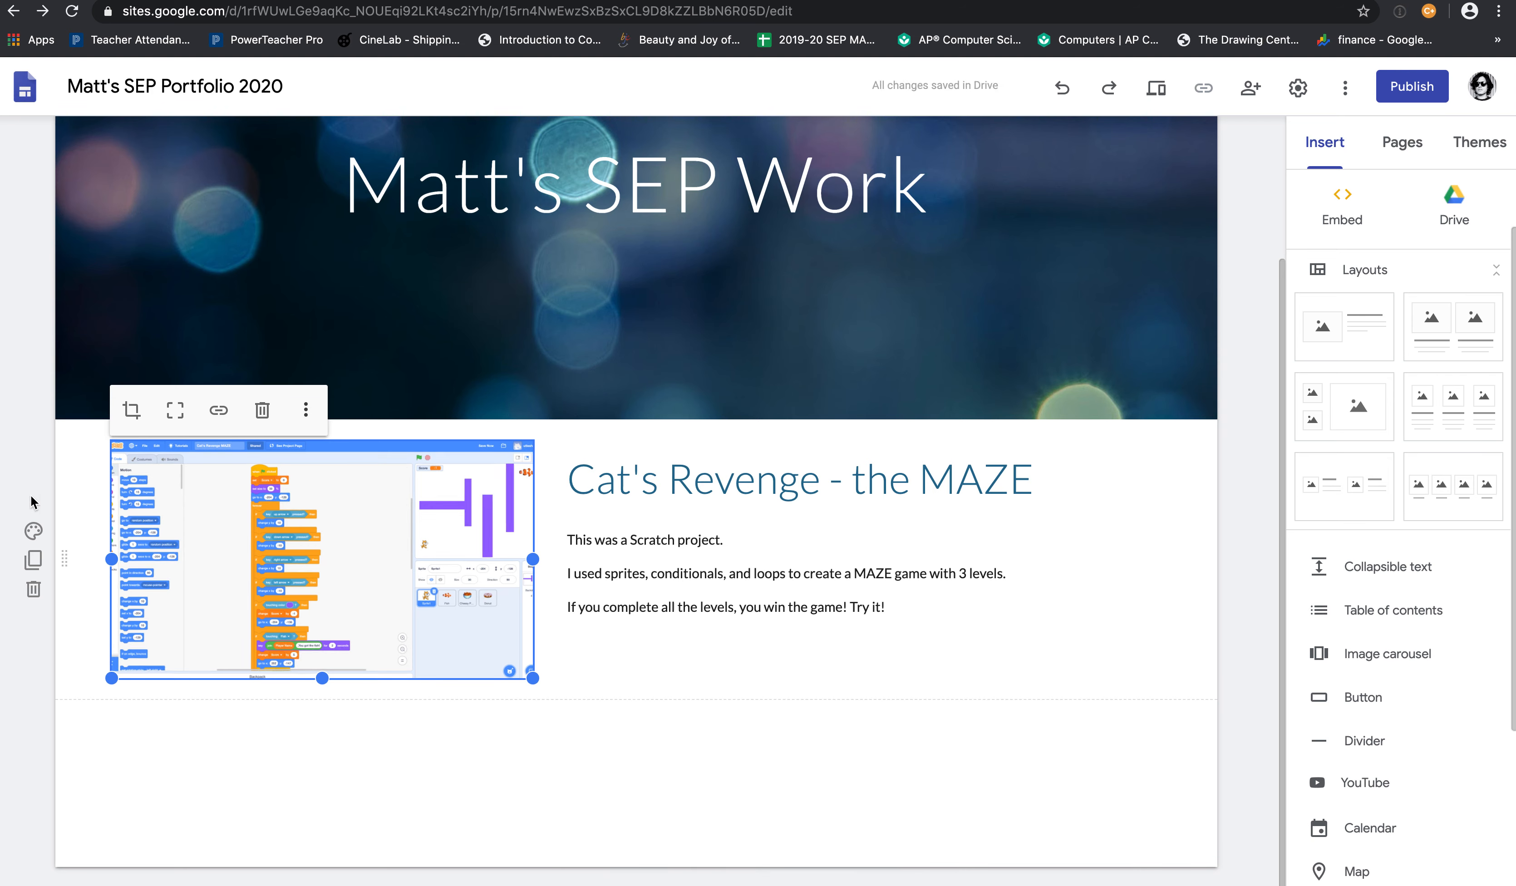
pyautogui.click(682, 760)
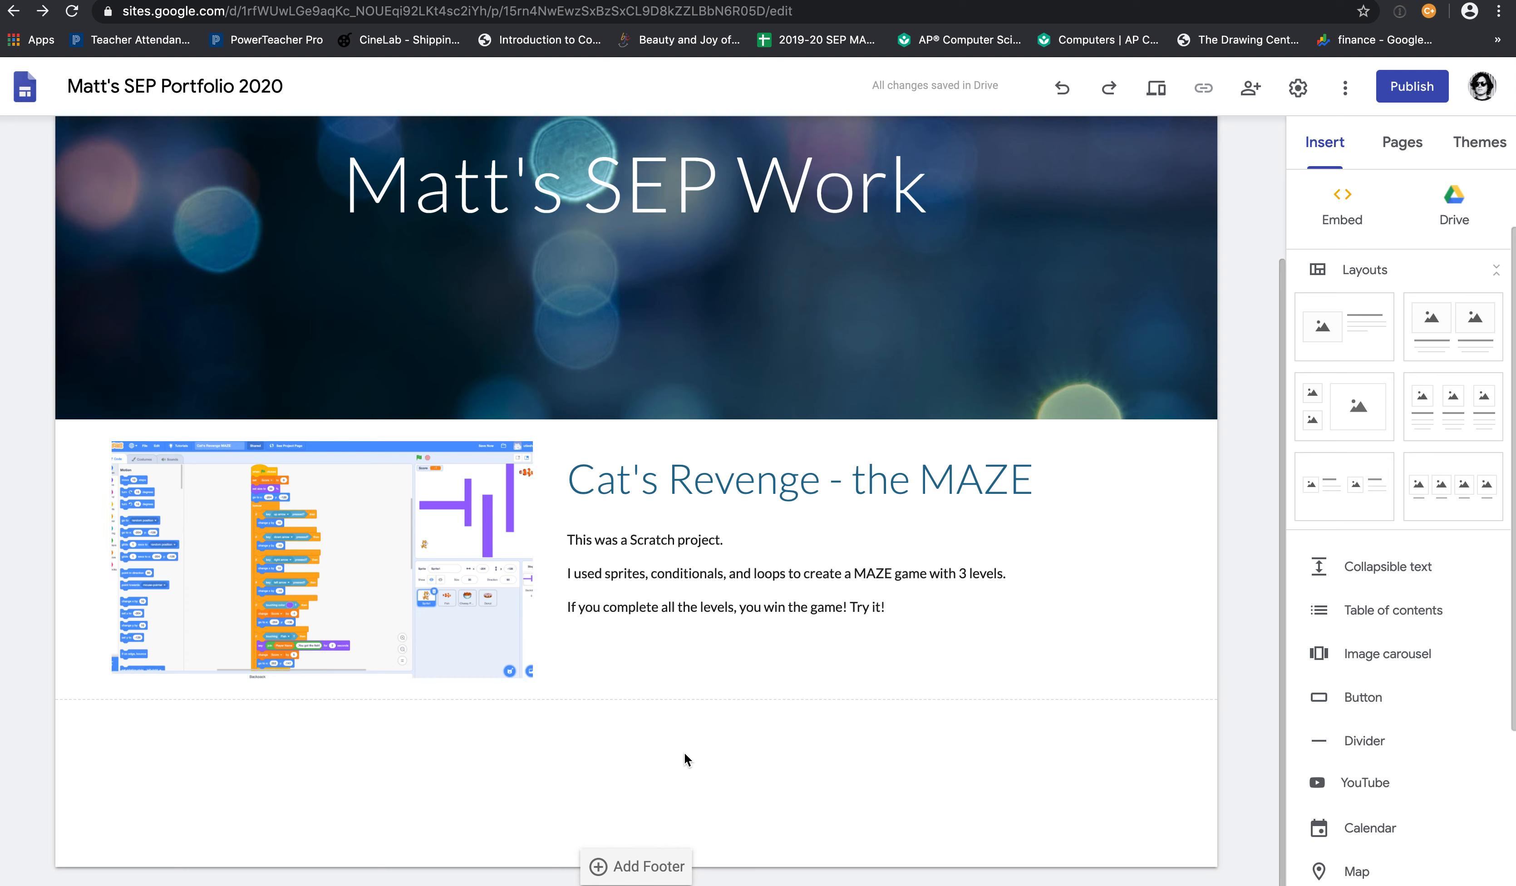
# Start embedding web content on the portfolio page
pyautogui.click(685, 663)
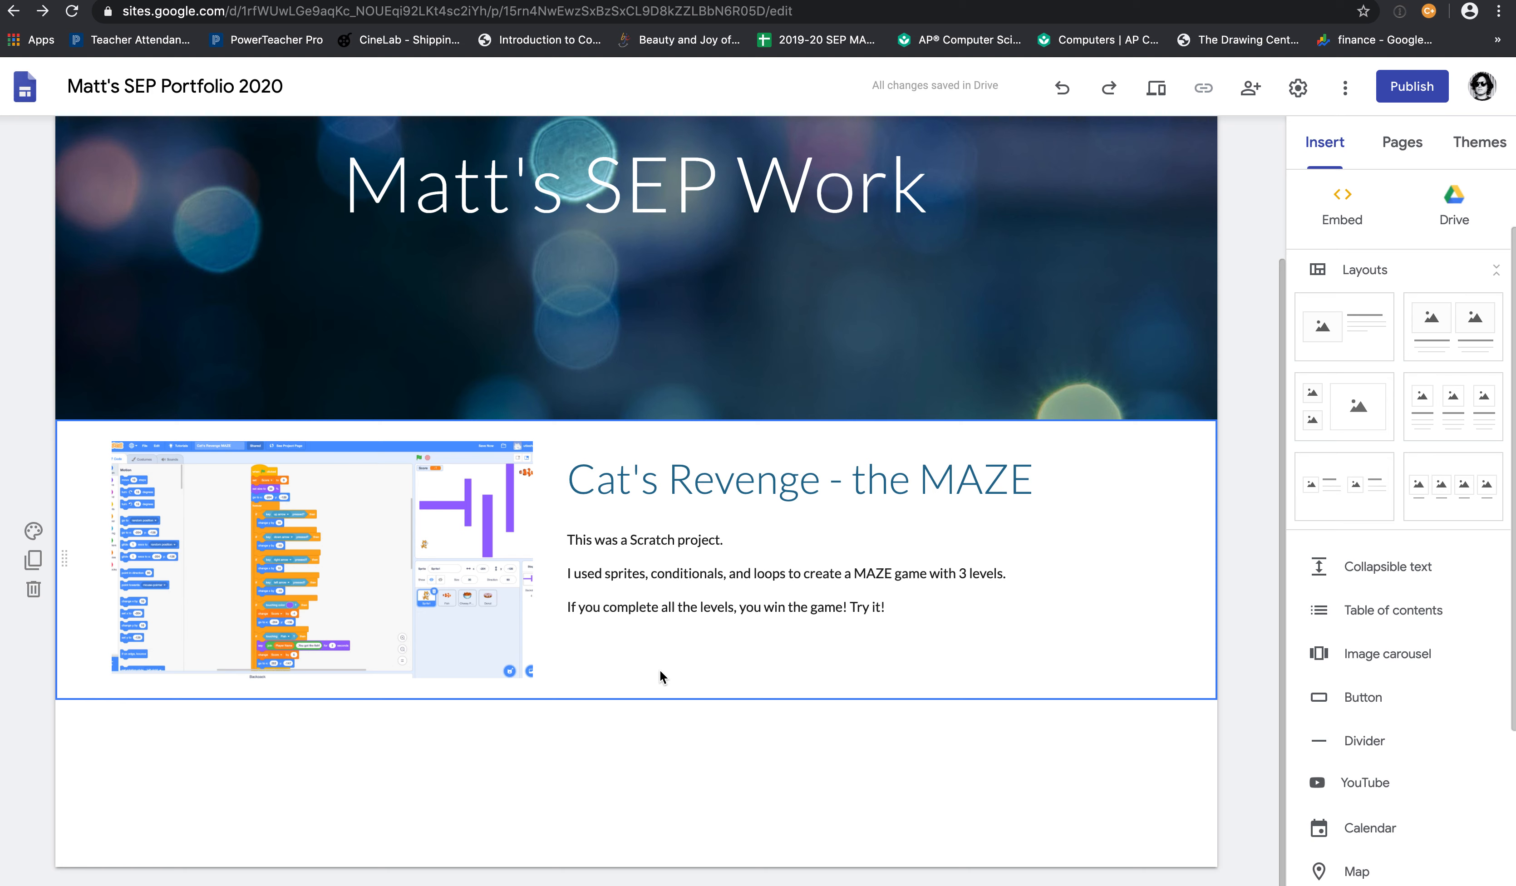
pyautogui.click(665, 725)
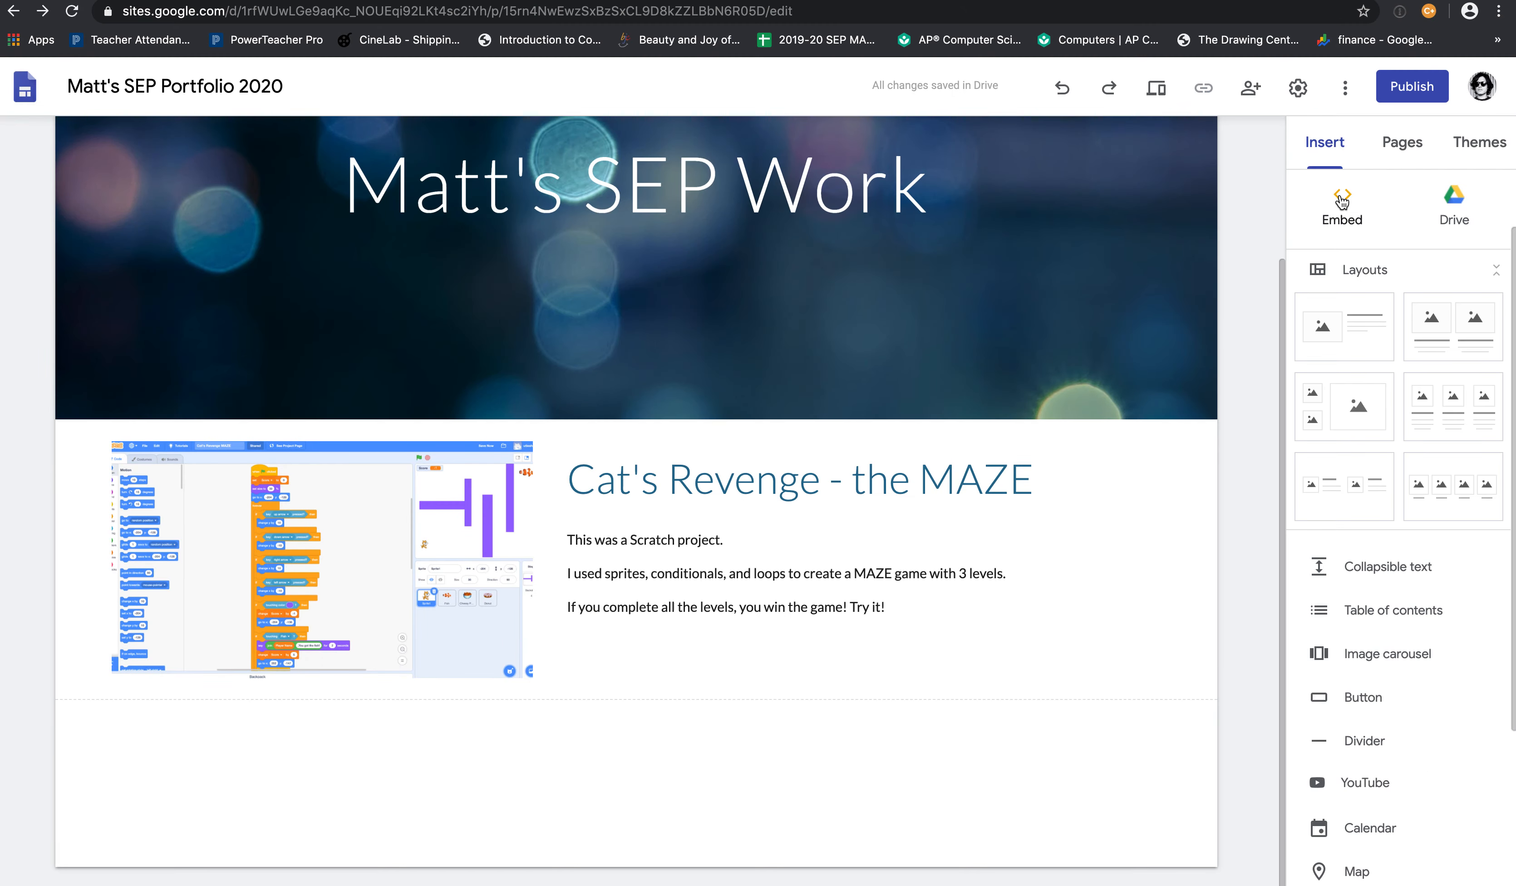
pyautogui.click(1342, 201)
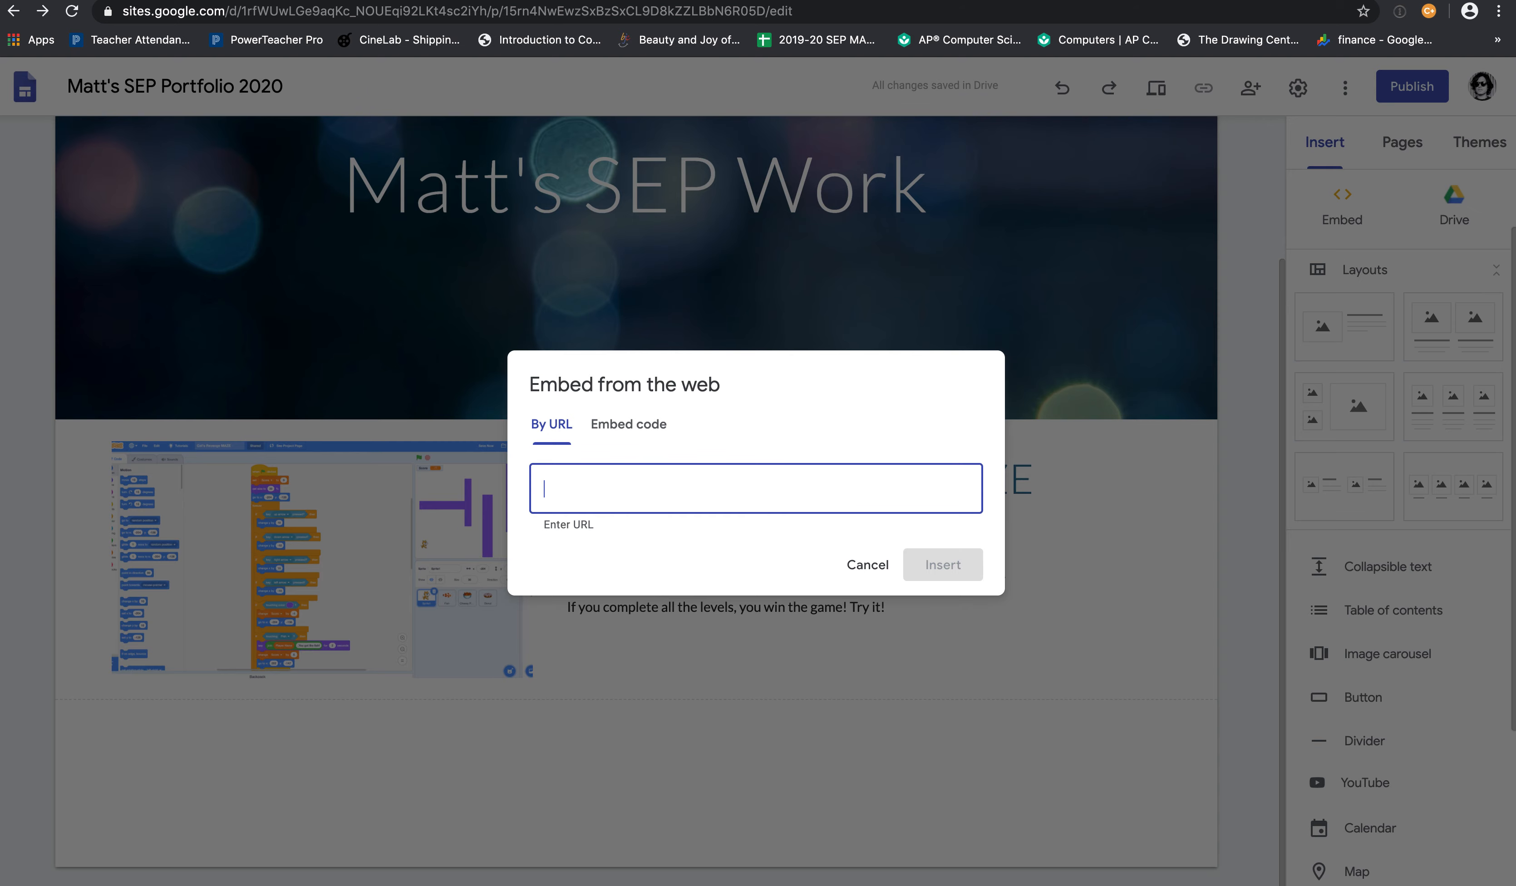
# Switch to Scratch, open the project page of Cat's Revenge MAZE and copy its embed code
pyautogui.hotkey('ctrl', 'Tab')
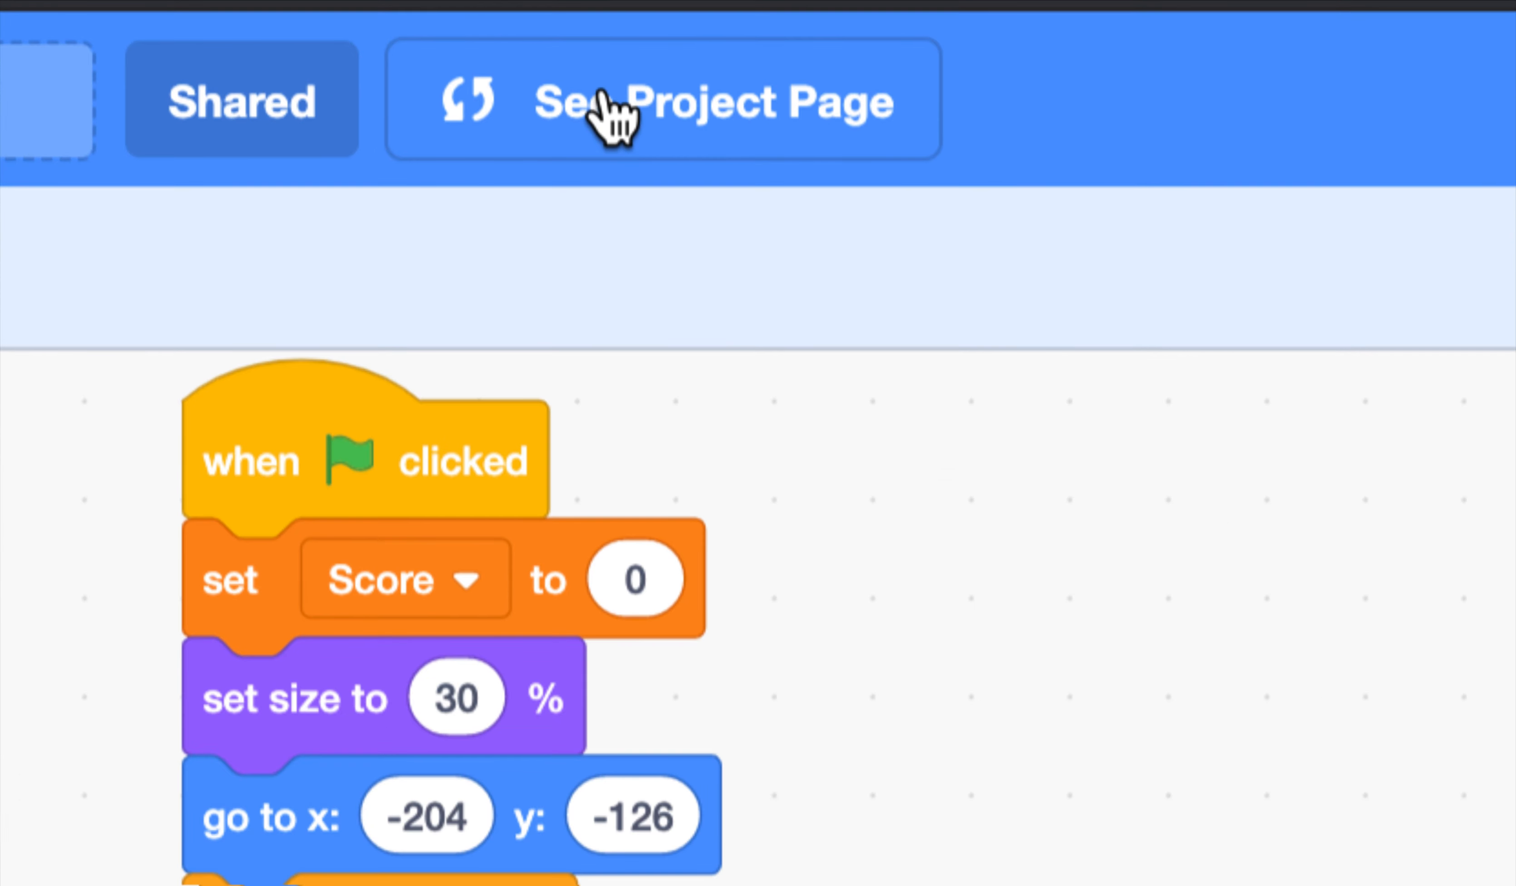
pyautogui.click(614, 82)
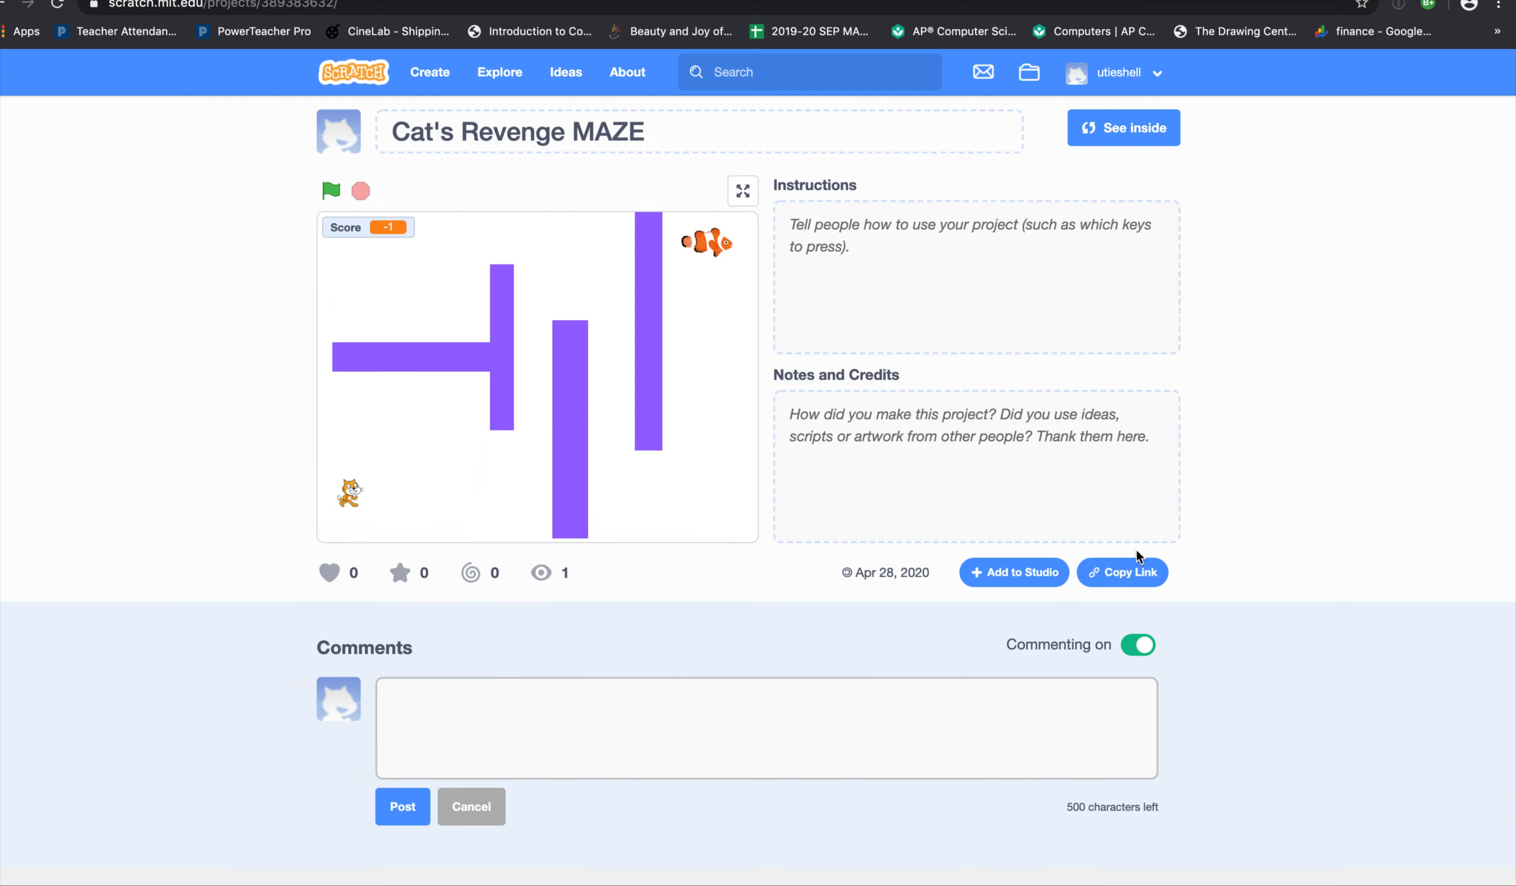
pyautogui.click(1137, 598)
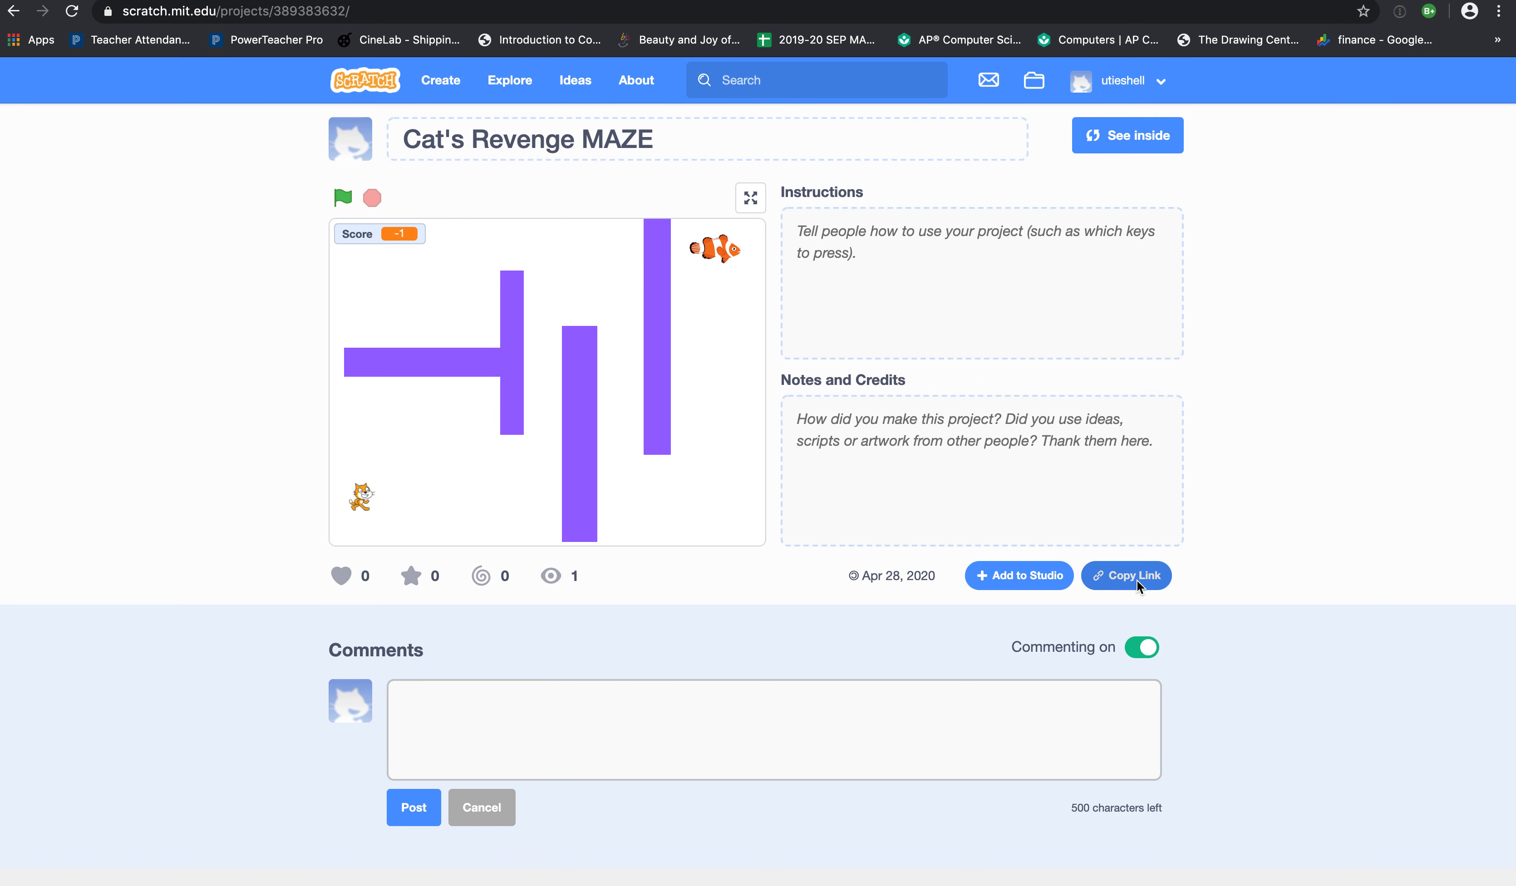
pyautogui.click(1137, 581)
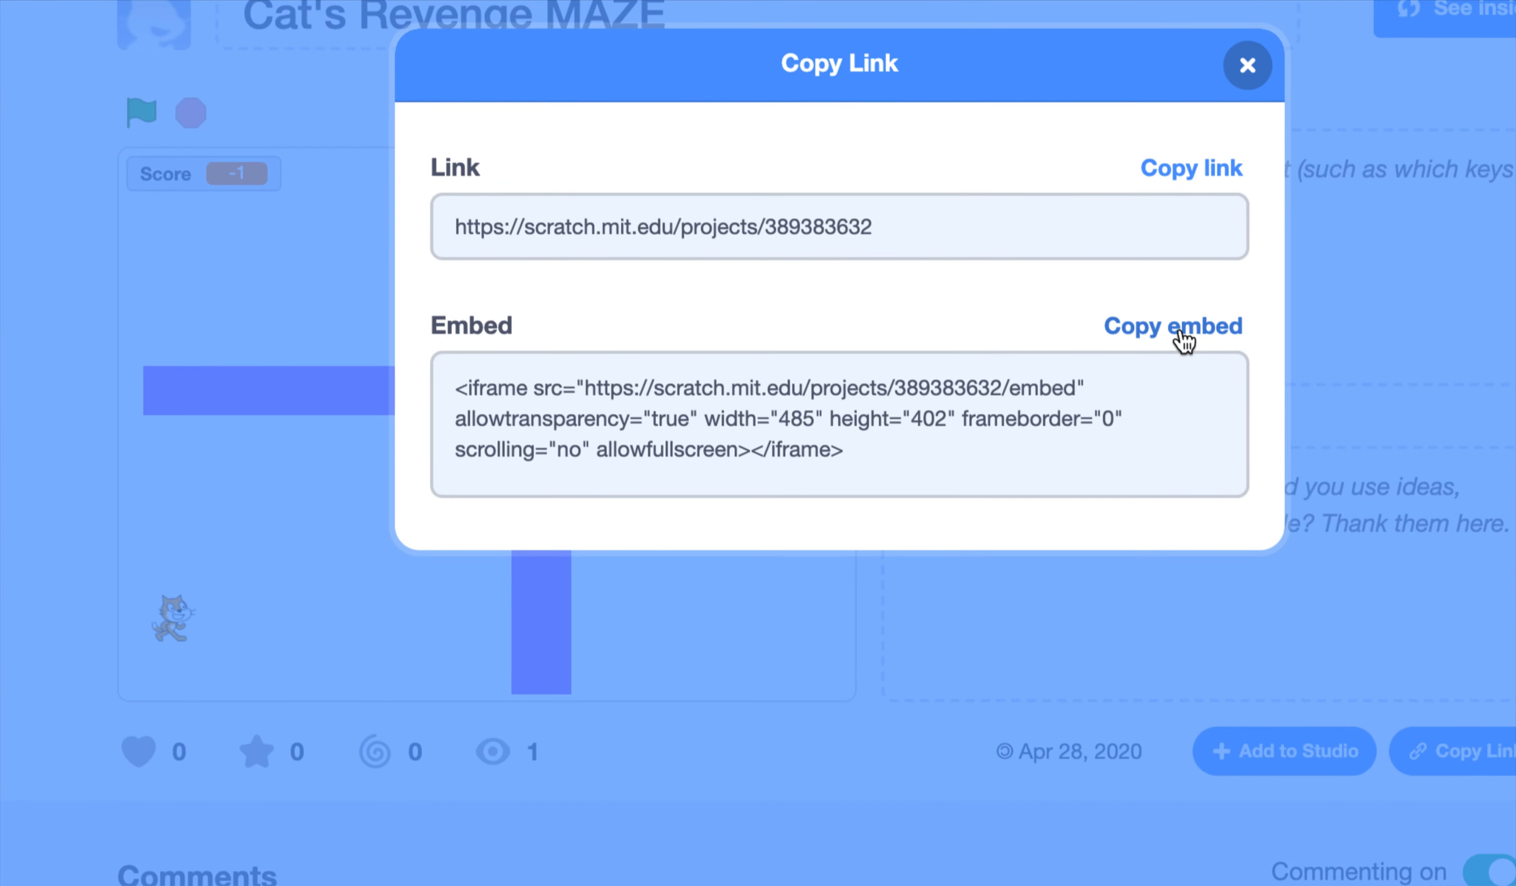
pyautogui.click(1420, 313)
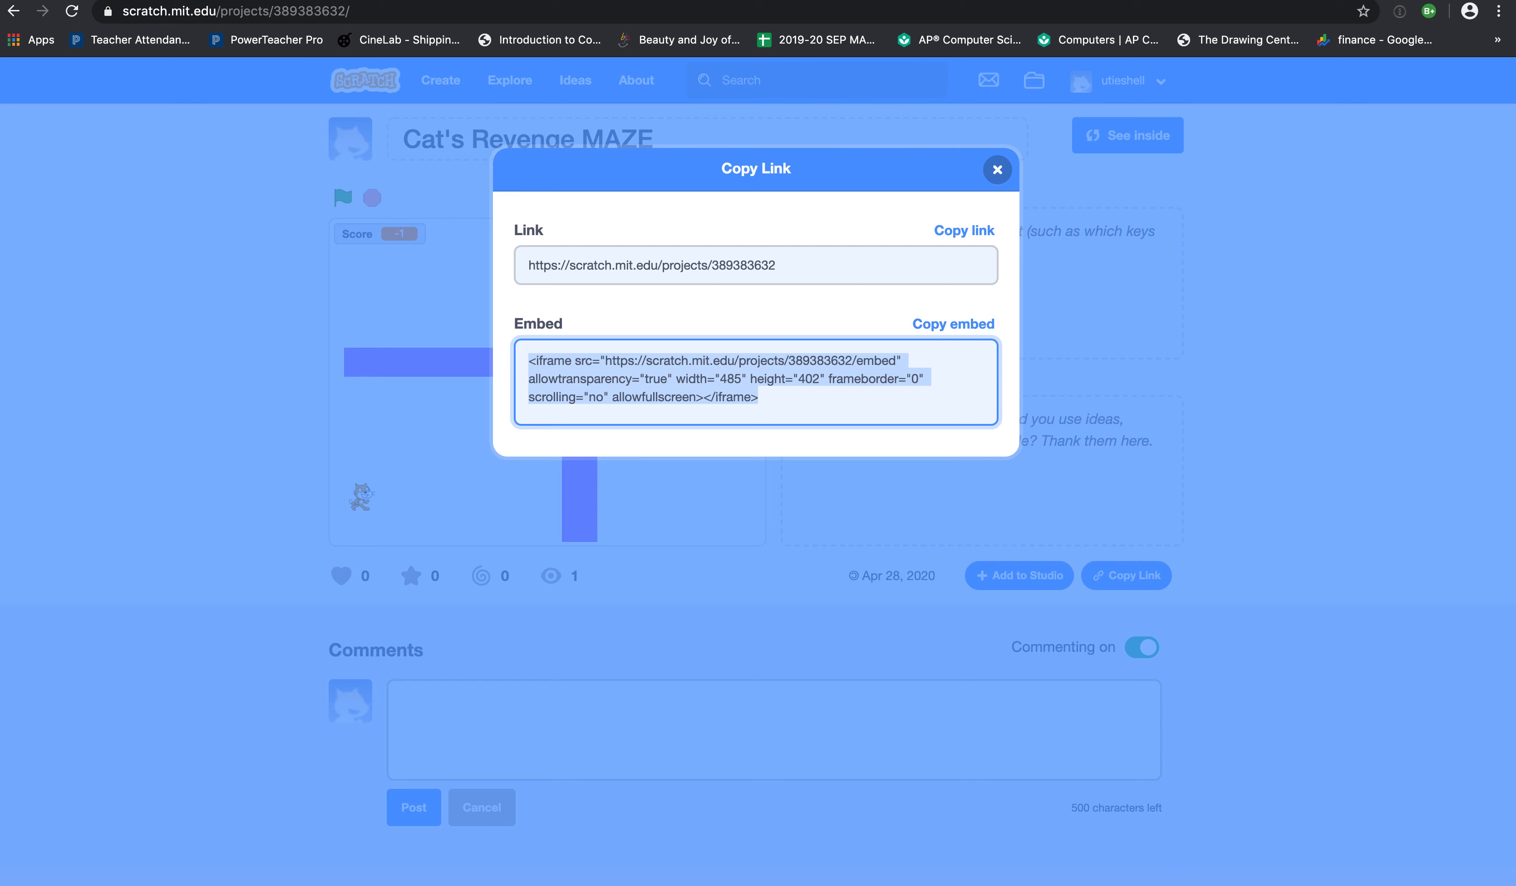
# Switch back to Google Sites and insert the Scratch game using the copied iframe as embed code
pyautogui.hotkey('ctrl', 'Tab')
pyautogui.rightClick(587, 487)
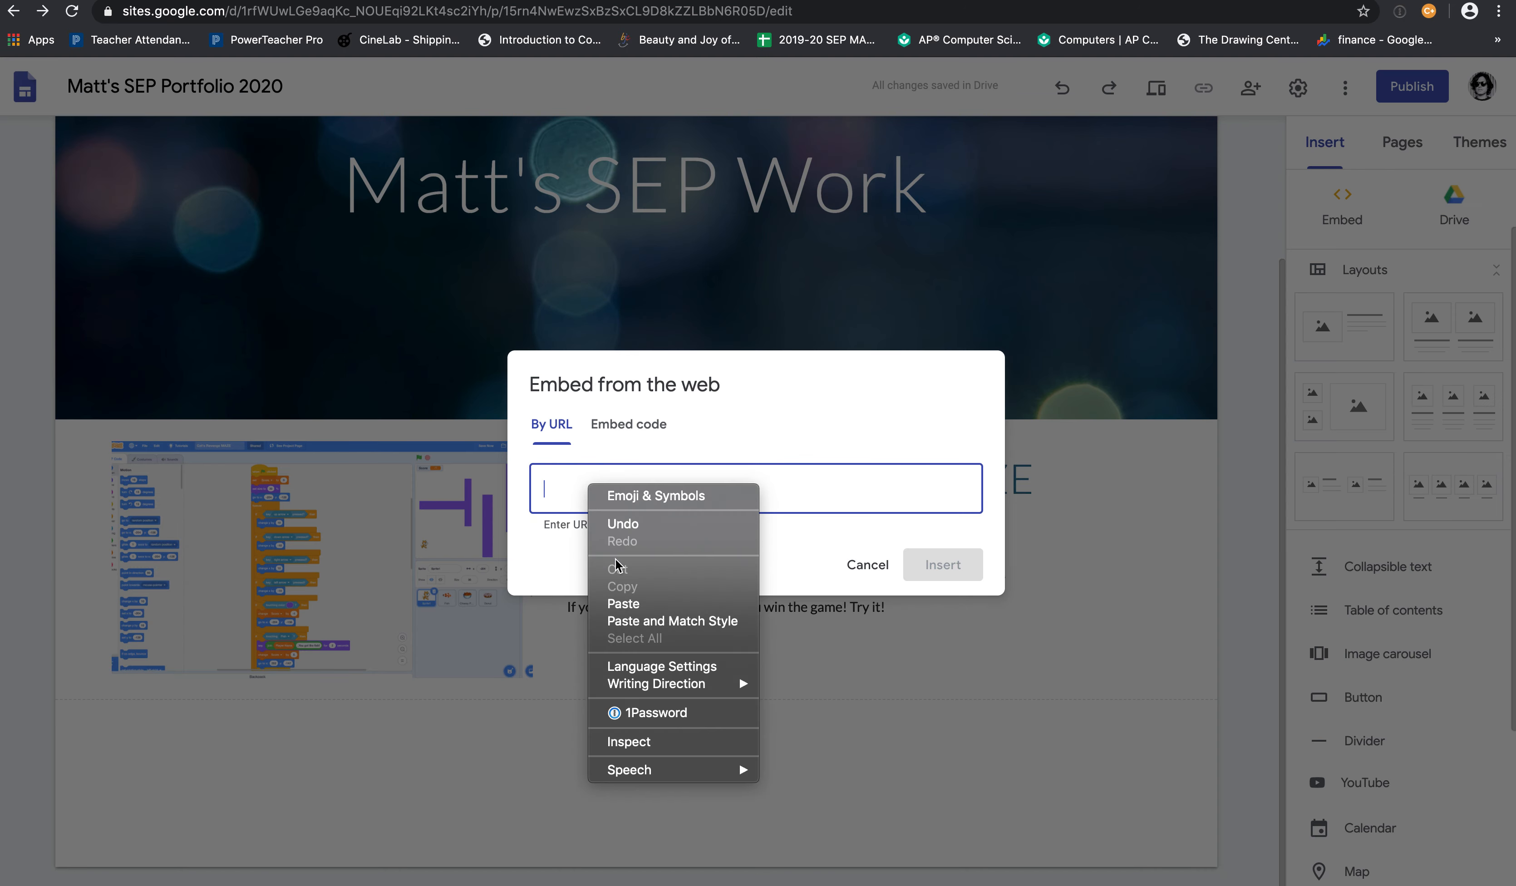
pyautogui.click(622, 605)
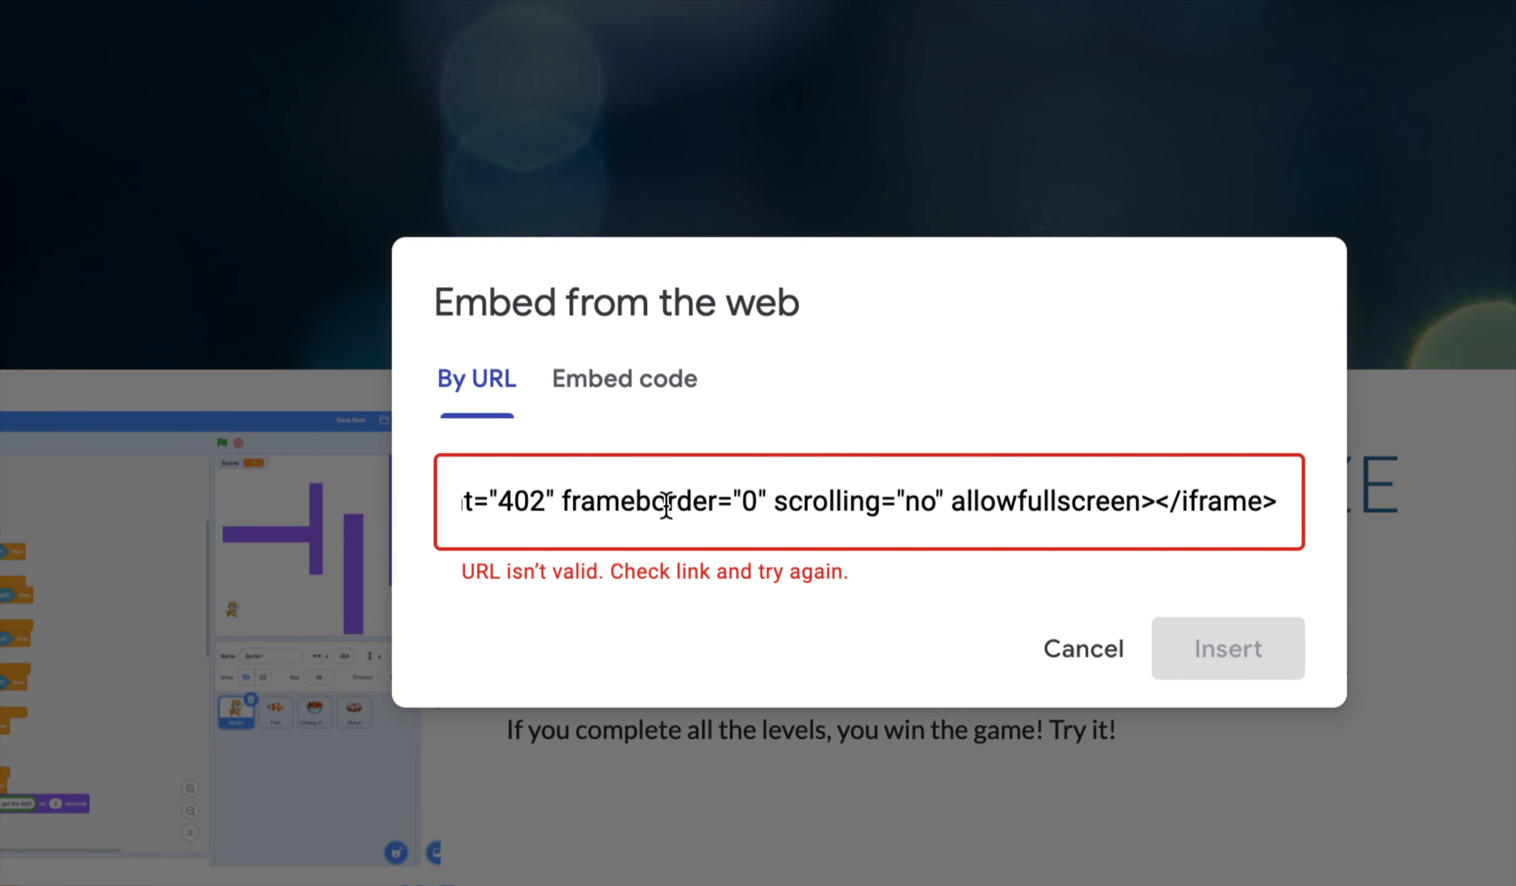
pyautogui.click(671, 384)
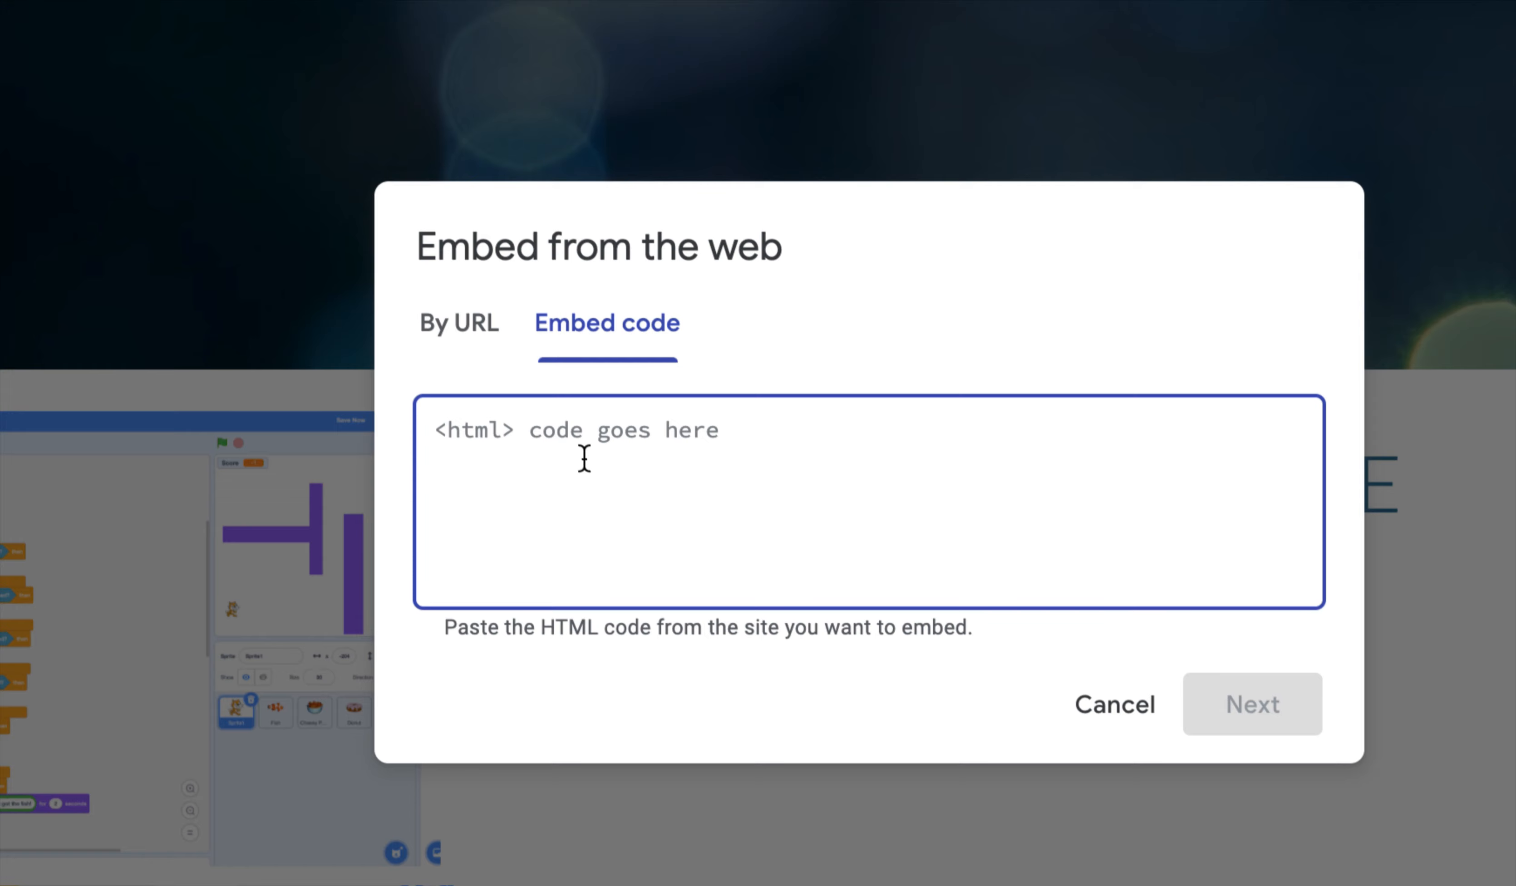
pyautogui.hotkey('ctrl', 'v')
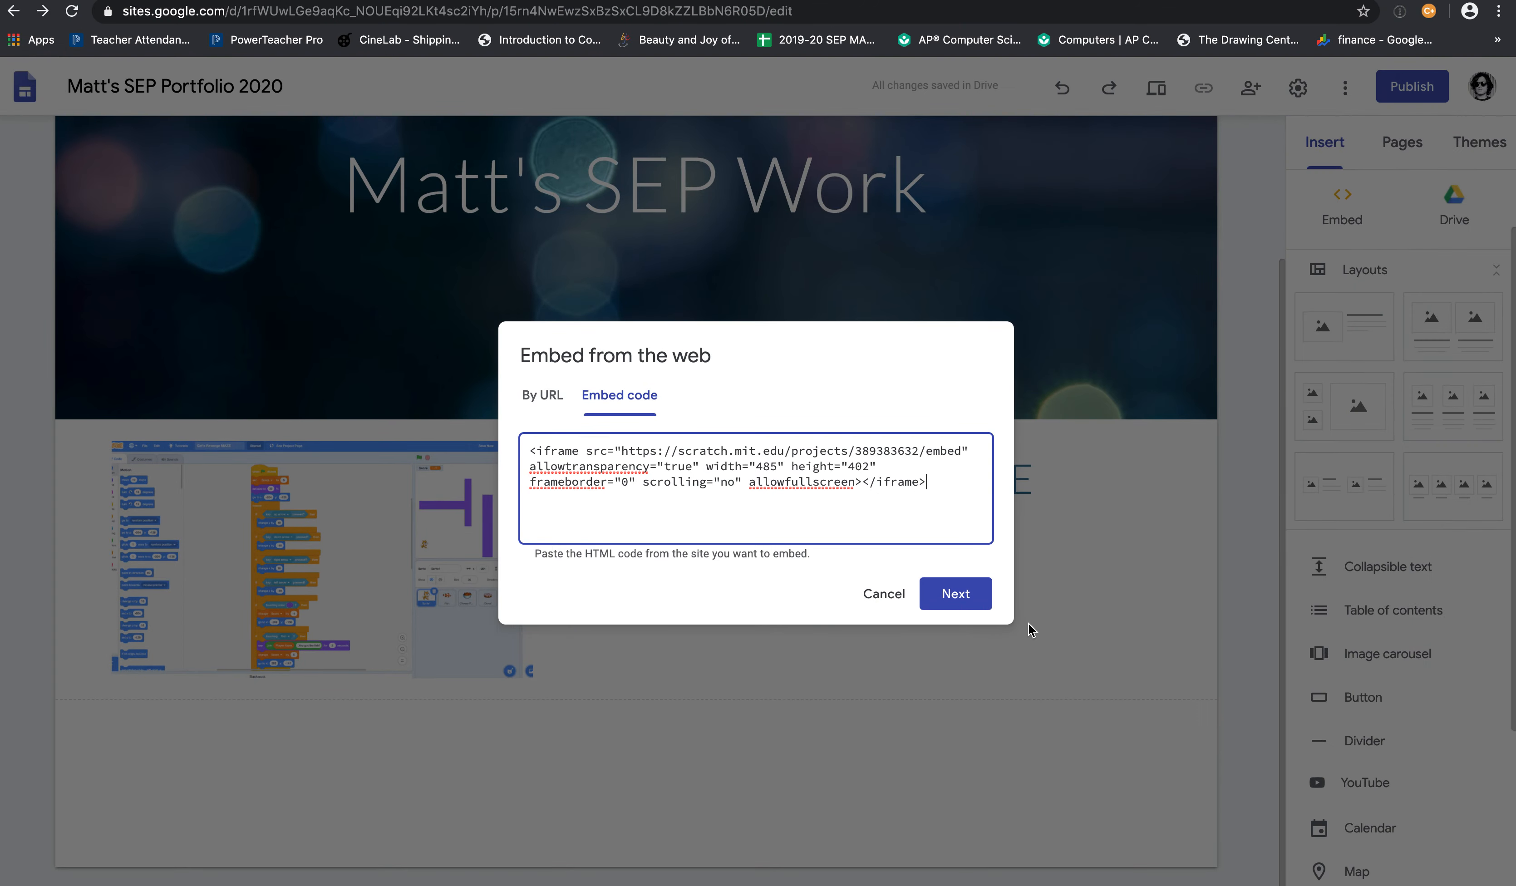
pyautogui.click(956, 594)
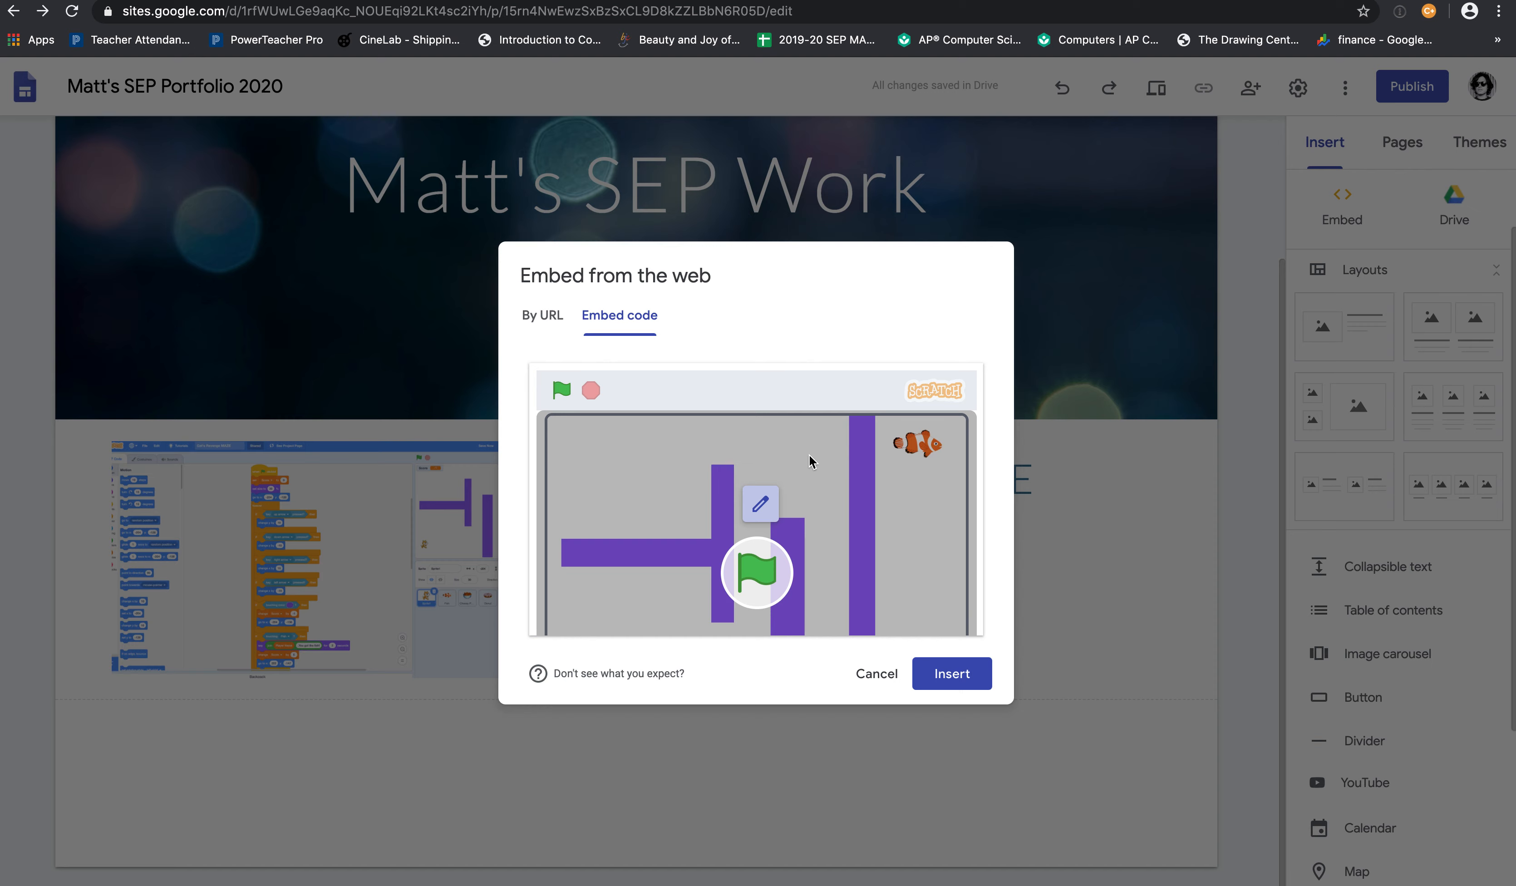
pyautogui.click(936, 669)
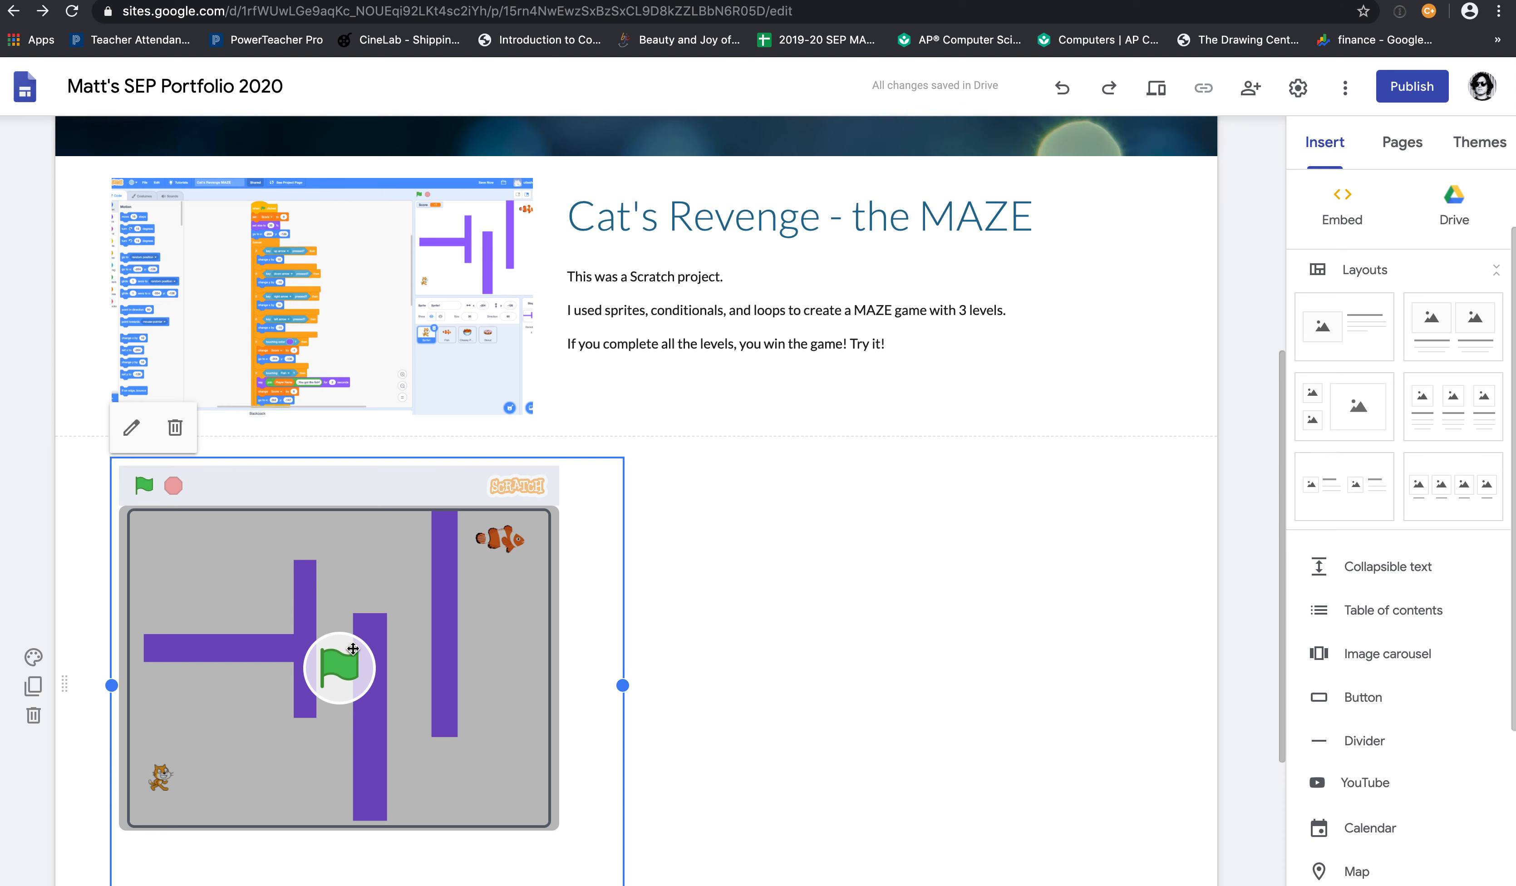
# Set the background of the "Cat's Revenge - the MAZE" section to Emphasis 2
pyautogui.scroll(5, 668, 499)
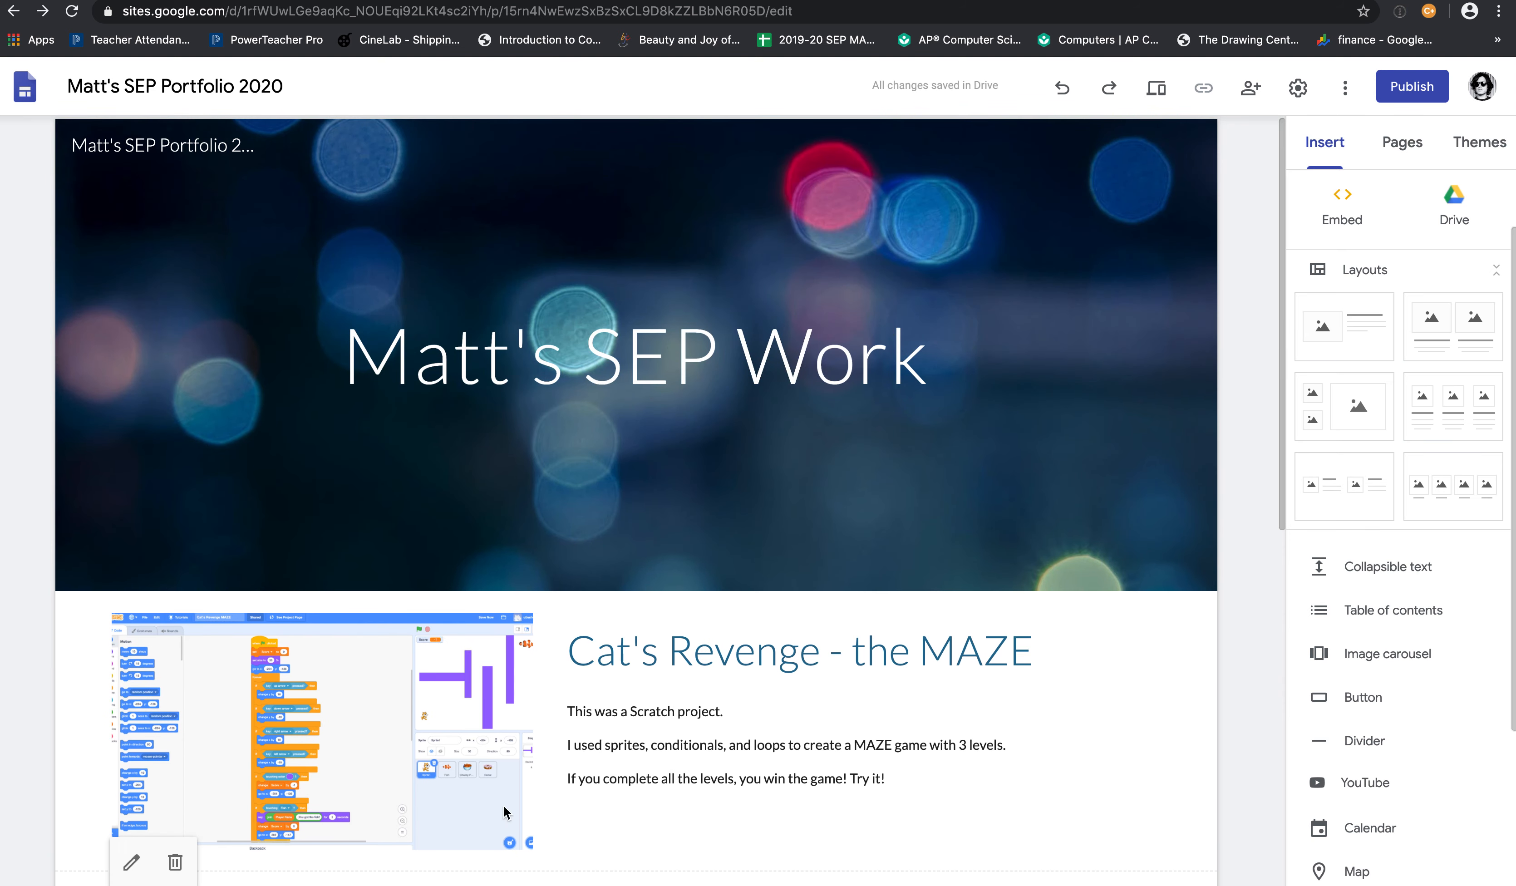
pyautogui.scroll(-4, 661, 558)
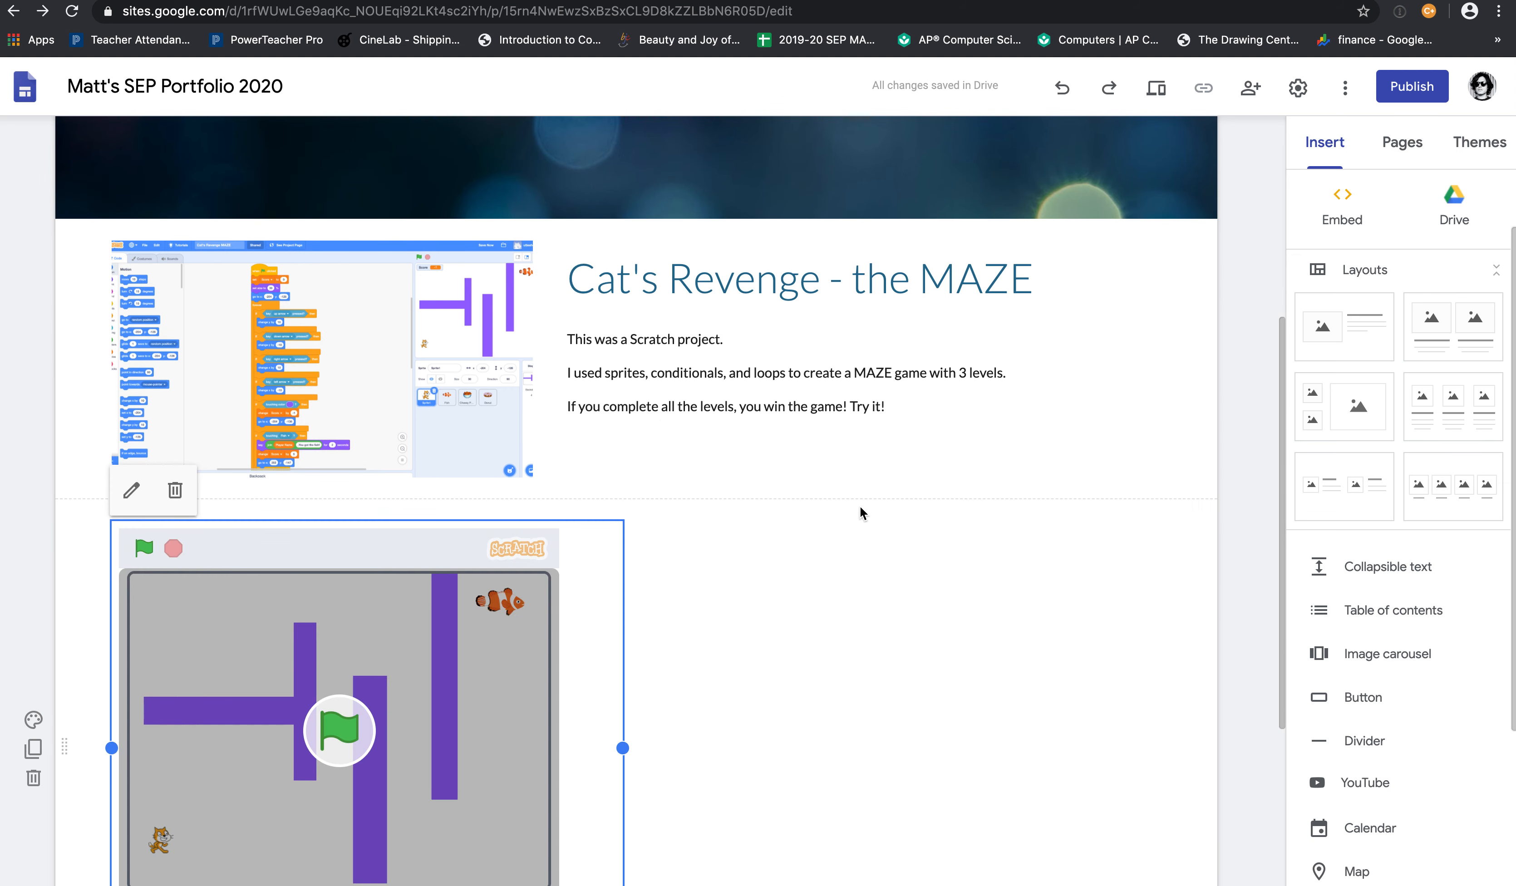
pyautogui.click(756, 487)
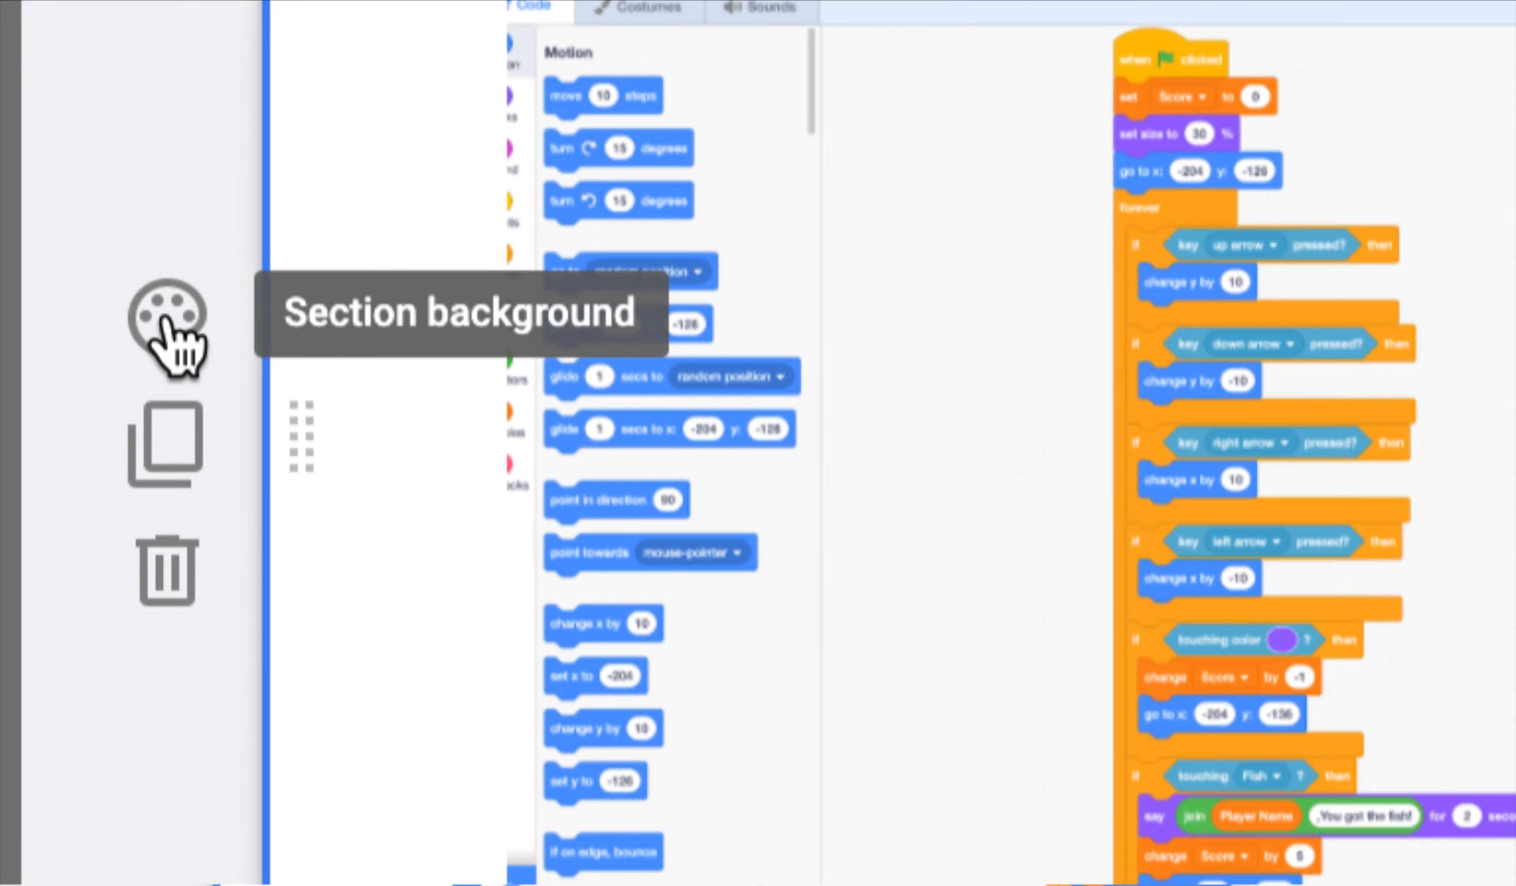
pyautogui.click(166, 328)
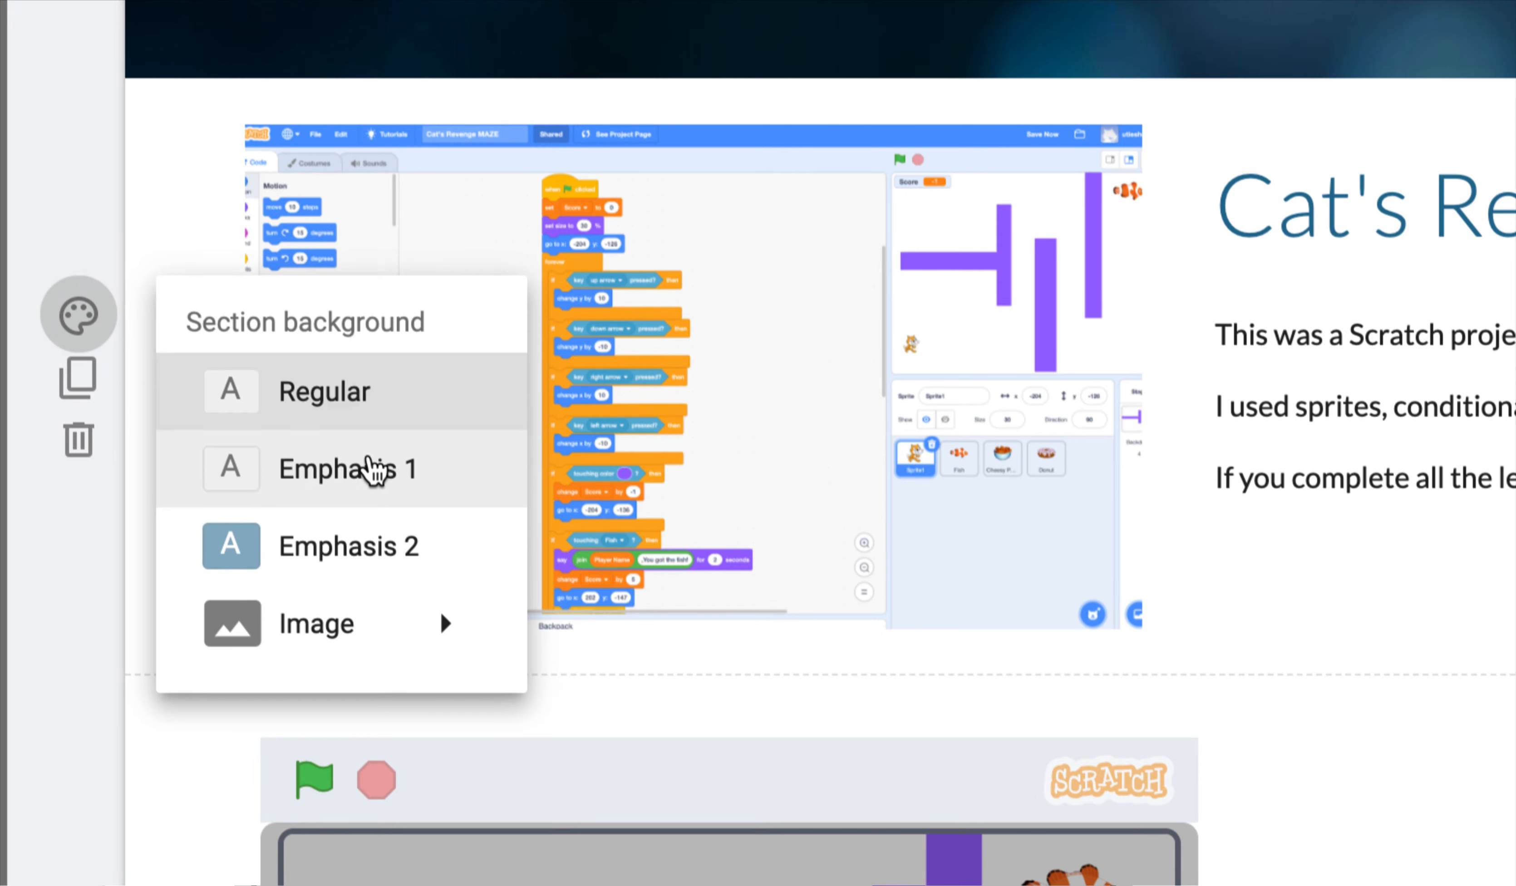
pyautogui.click(331, 548)
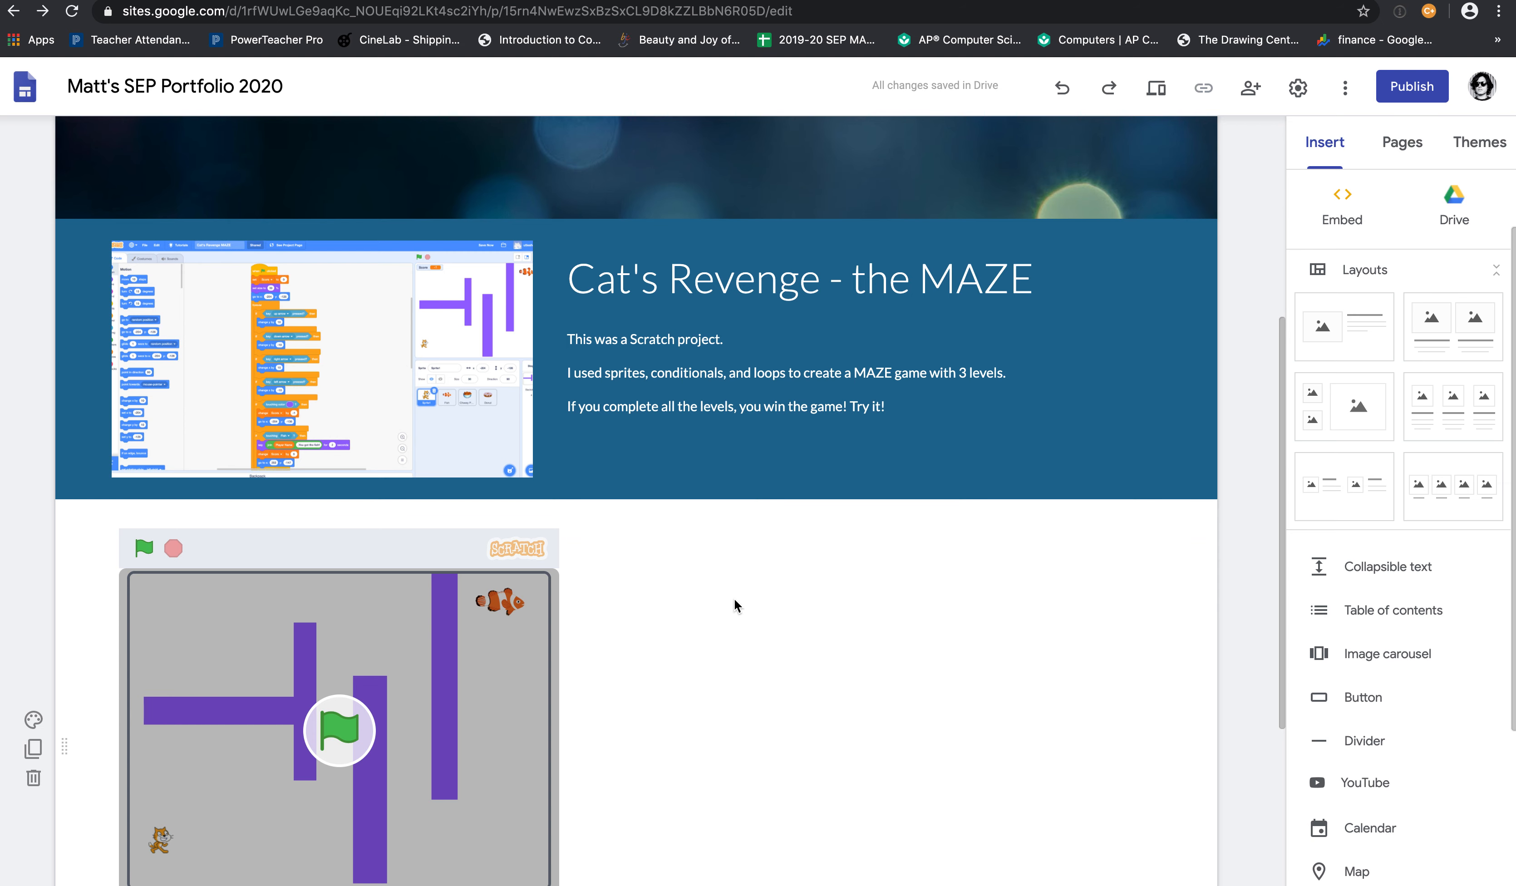
# Add a collapsible text block and place it beside the embedded Scratch game
pyautogui.scroll(-3, 736, 604)
pyautogui.click(783, 516)
pyautogui.click(615, 528)
pyautogui.click(742, 509)
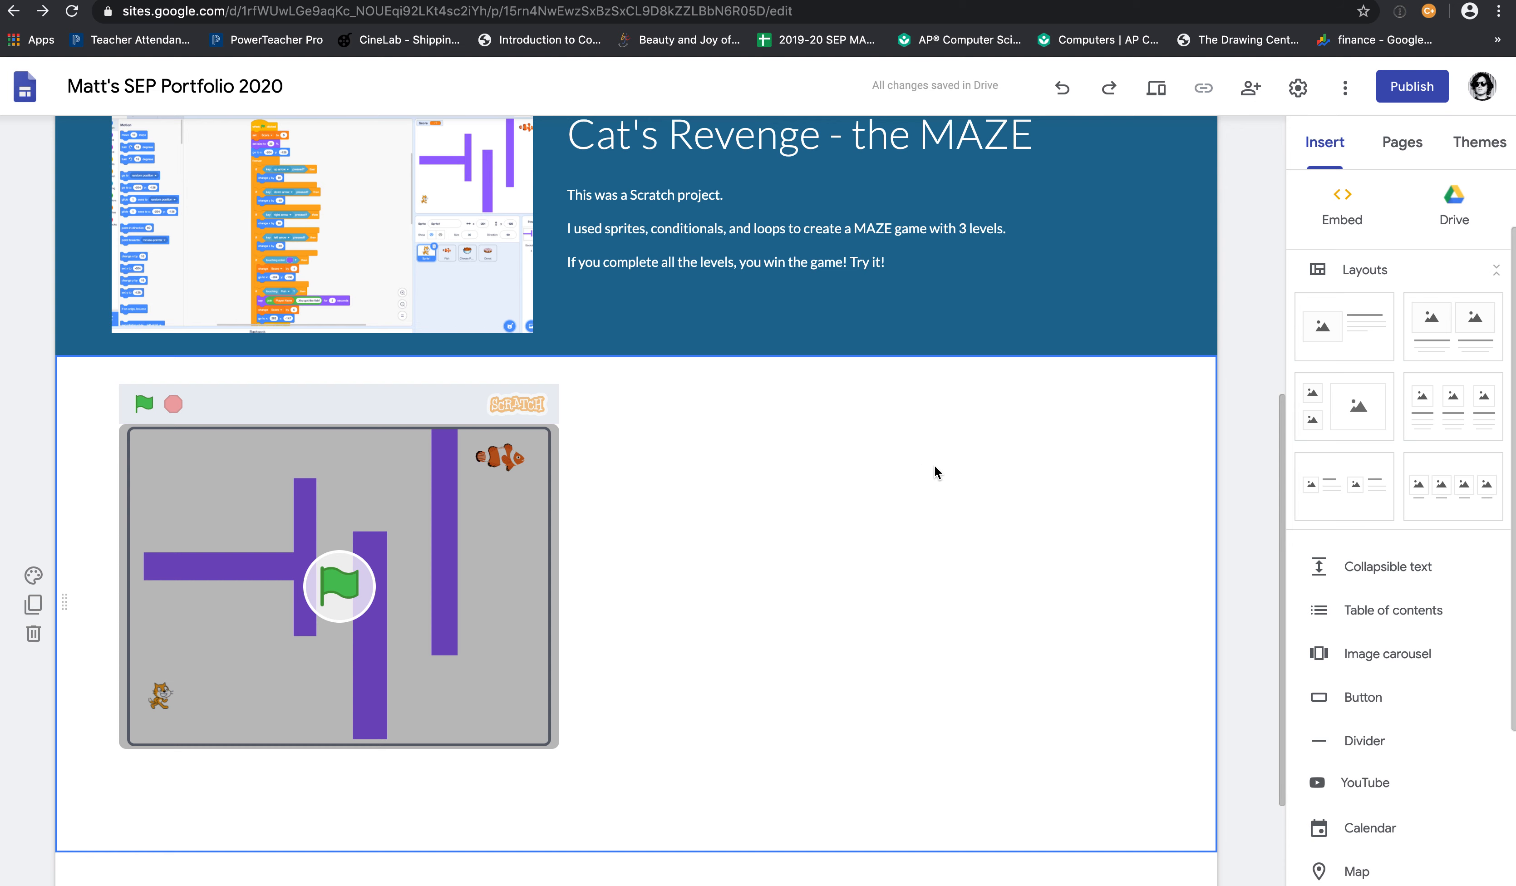
pyautogui.click(1342, 565)
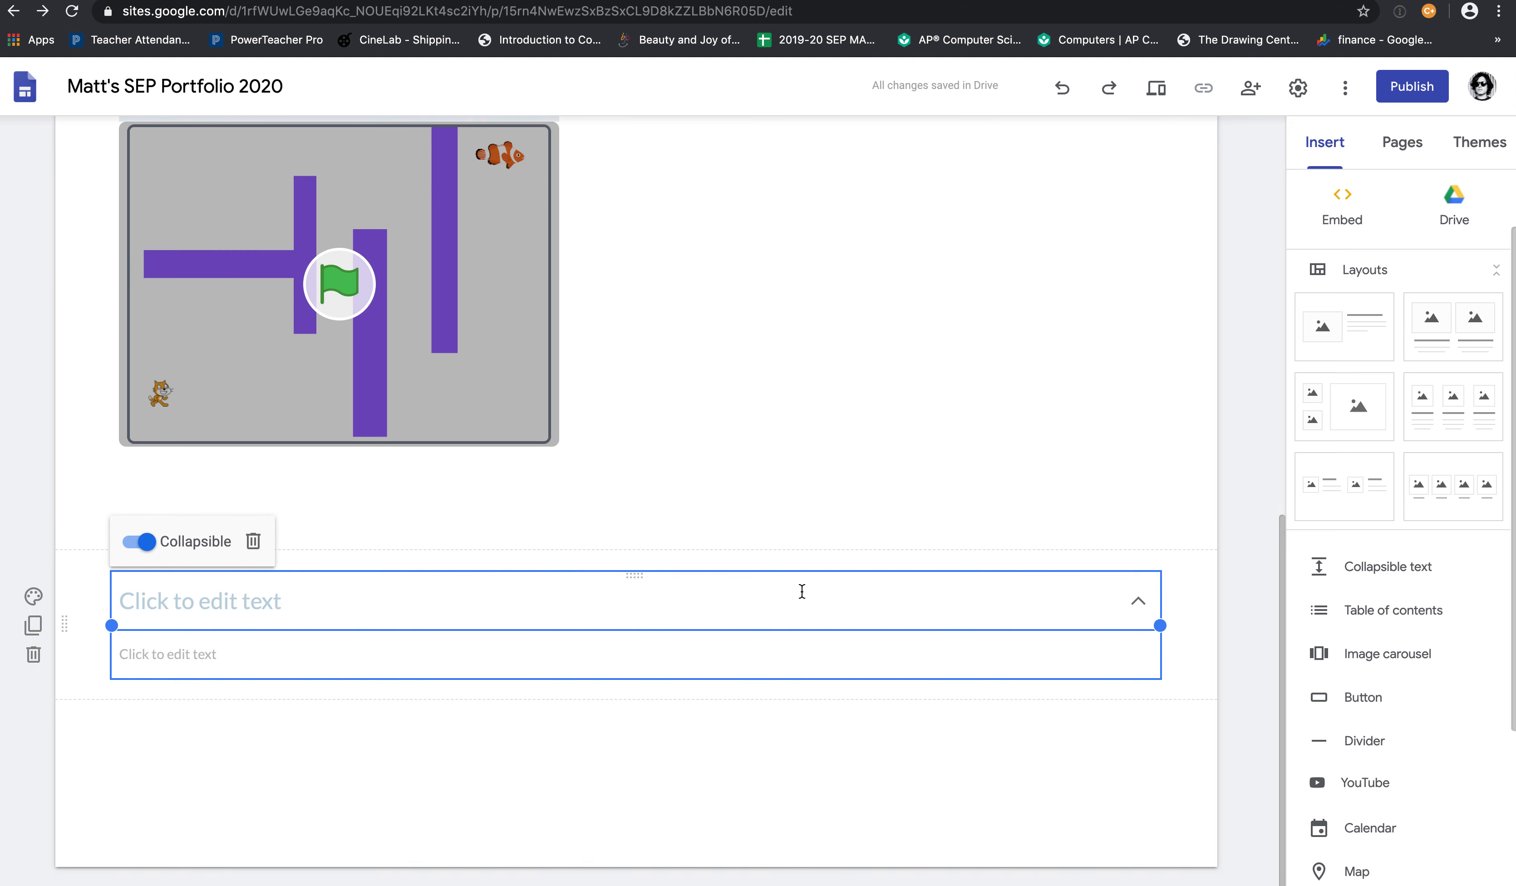
pyautogui.moveTo(623, 574); pyautogui.dragTo(798, 277)
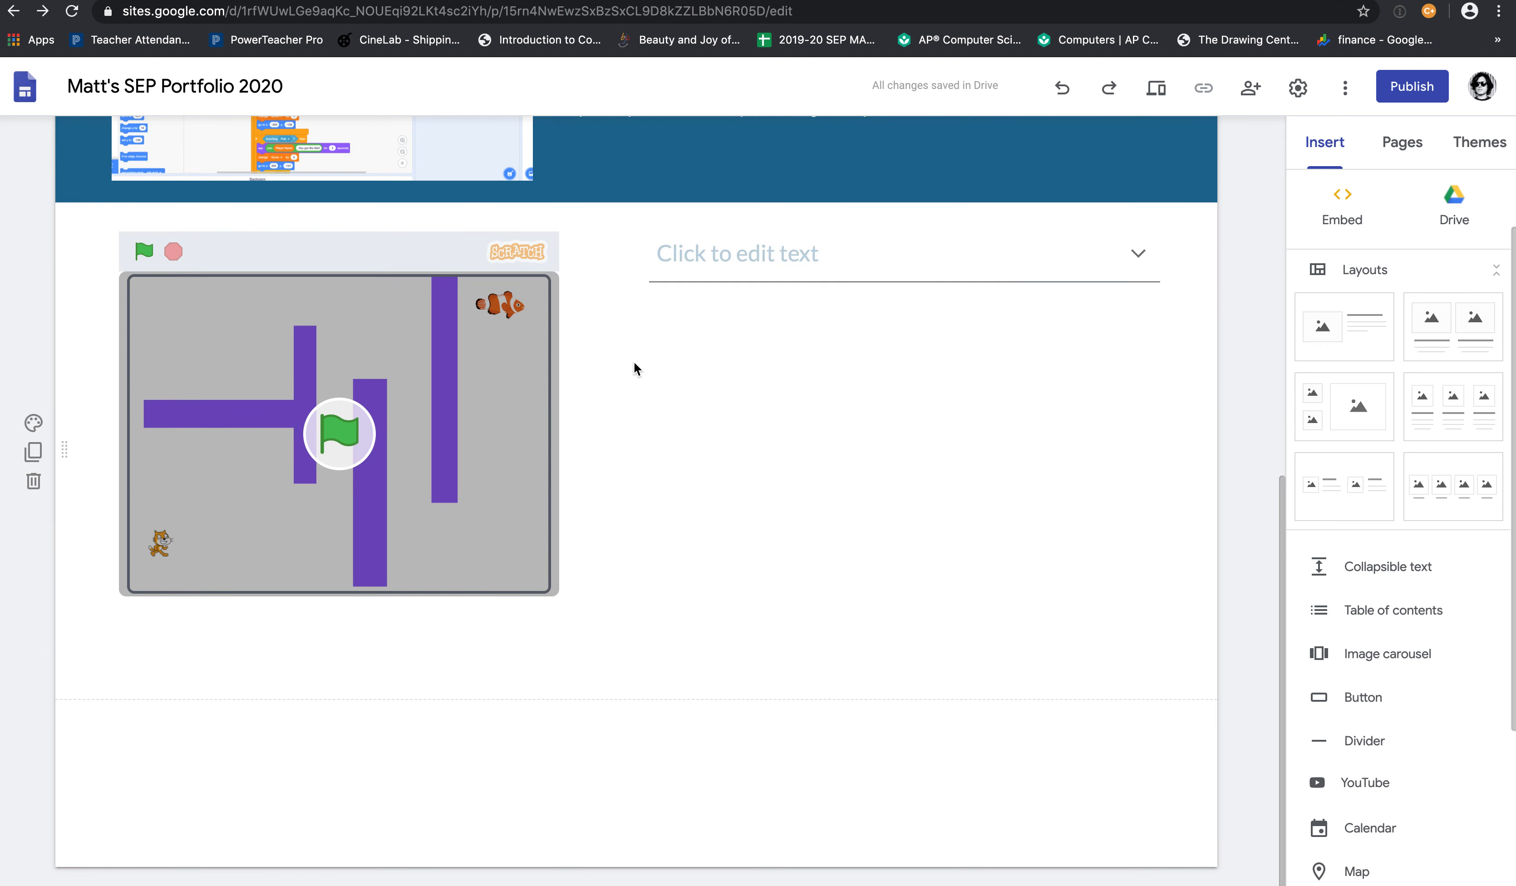
# Enter "You can play my game right here!" as the heading of the collapsible text block
pyautogui.scroll(4, 632, 368)
pyautogui.scroll(-1, 632, 371)
pyautogui.click(712, 450)
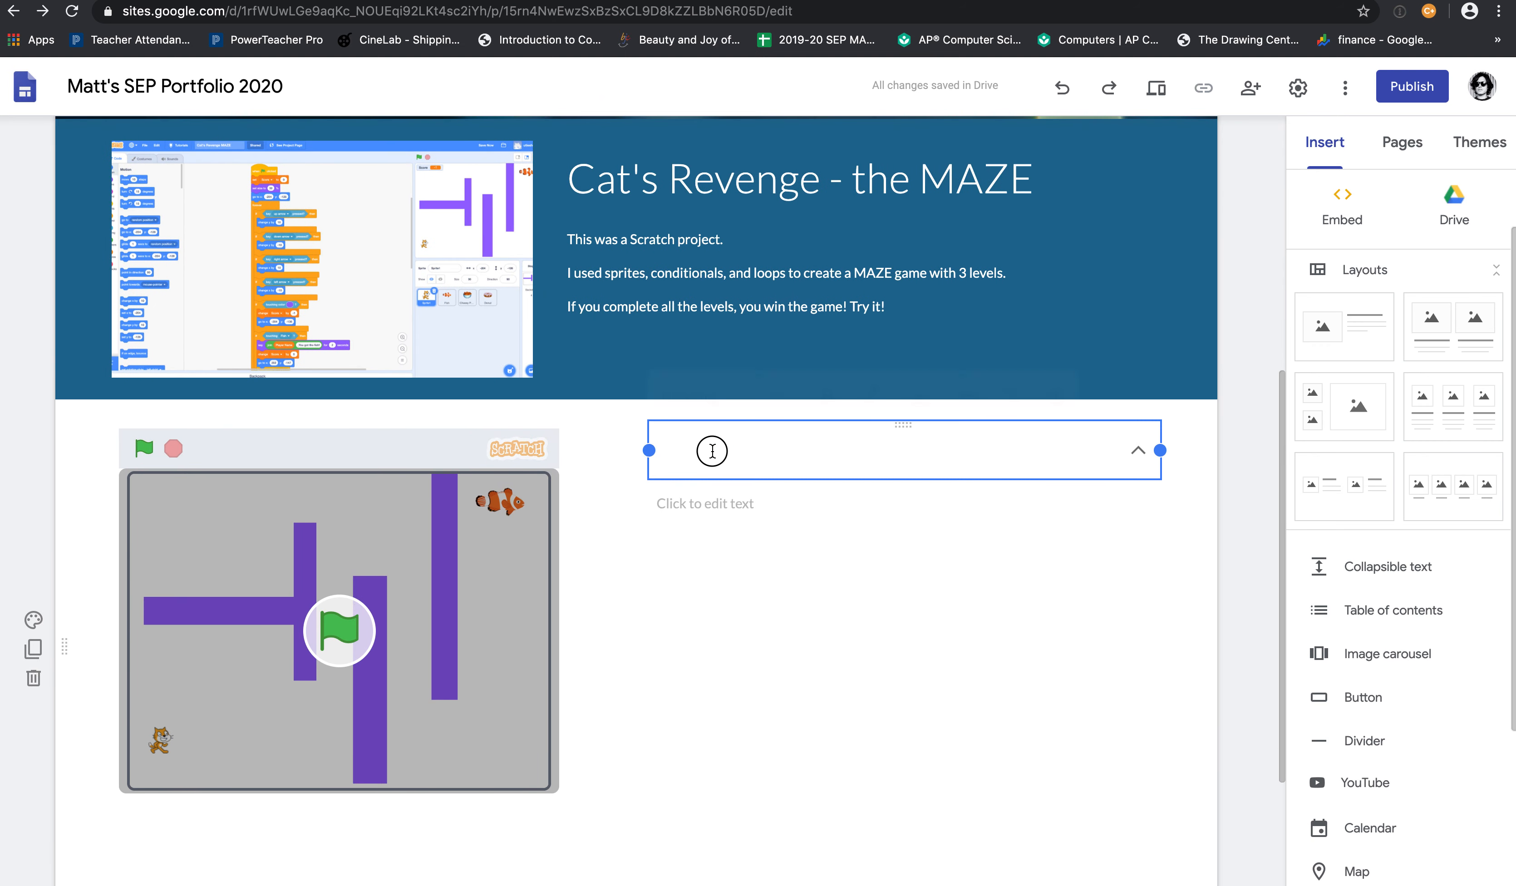
pyautogui.write('You can play my game')
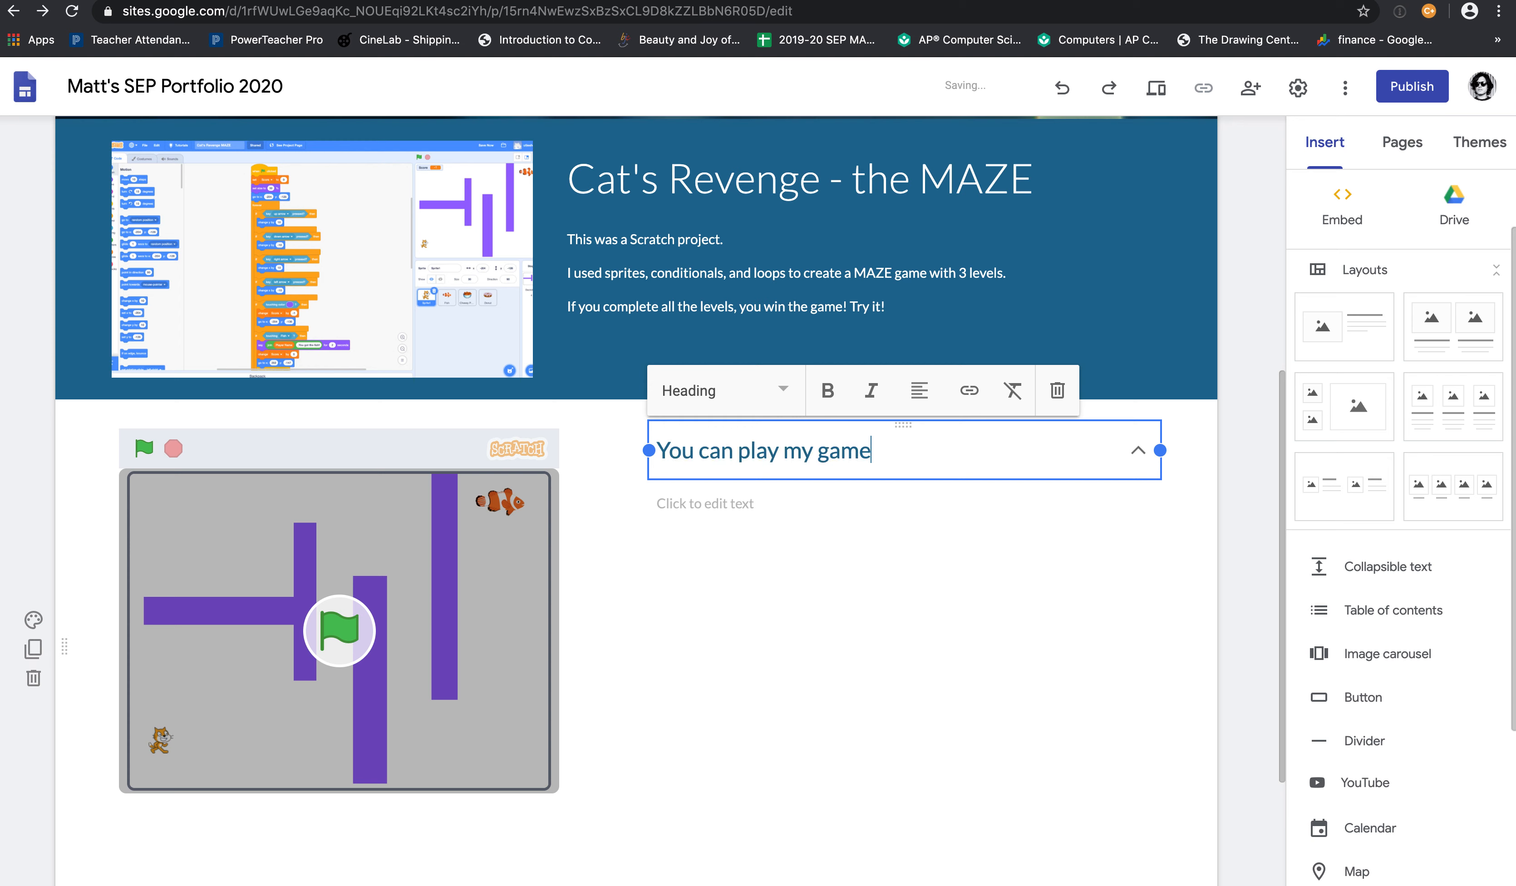
pyautogui.write(' right here!')
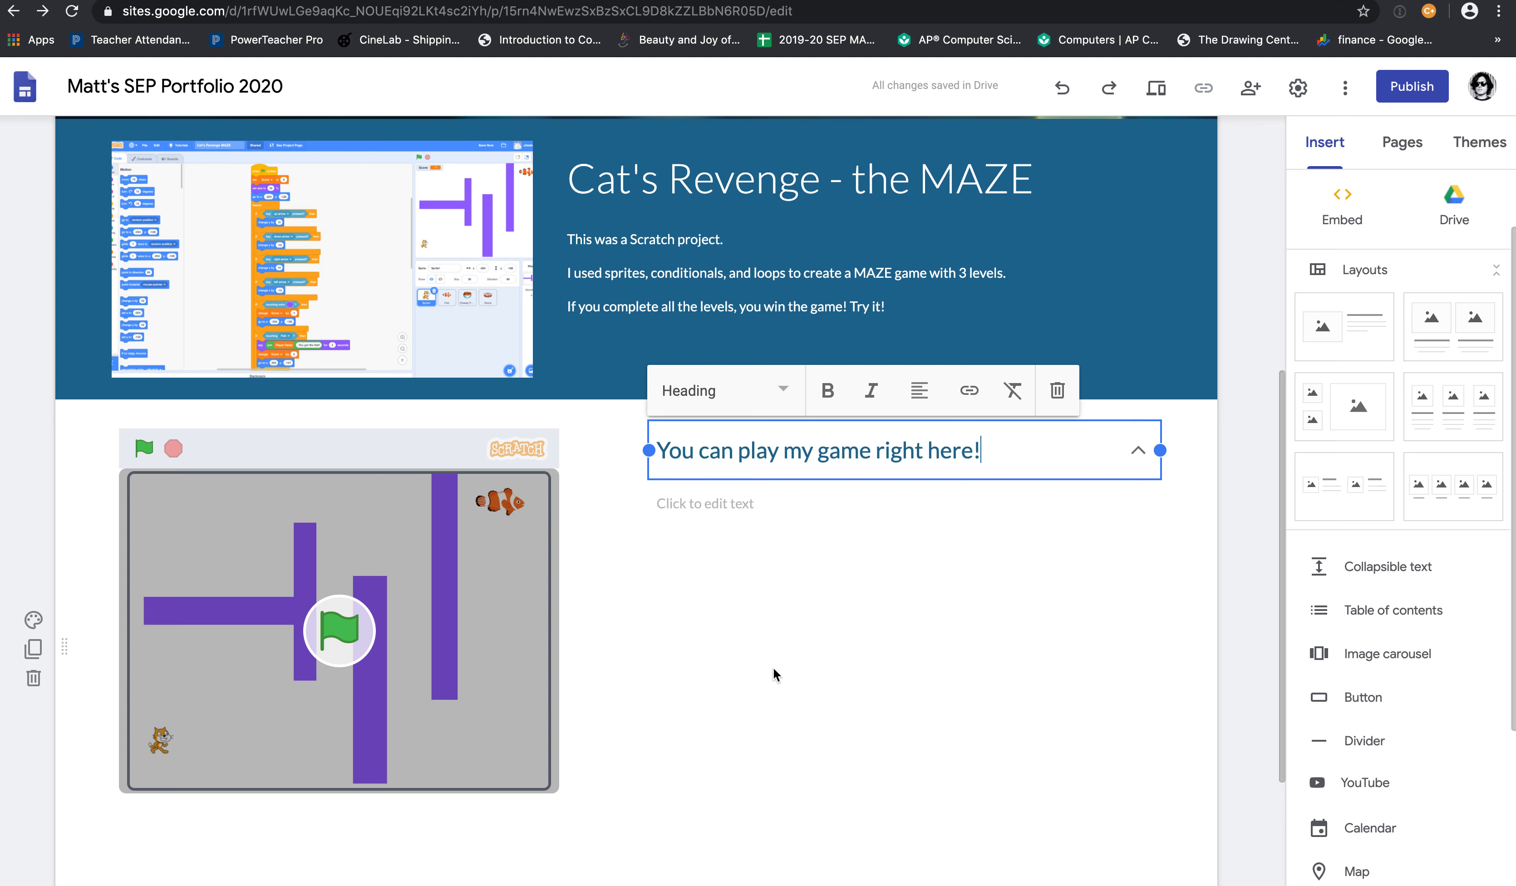
pyautogui.click(775, 674)
pyautogui.click(715, 495)
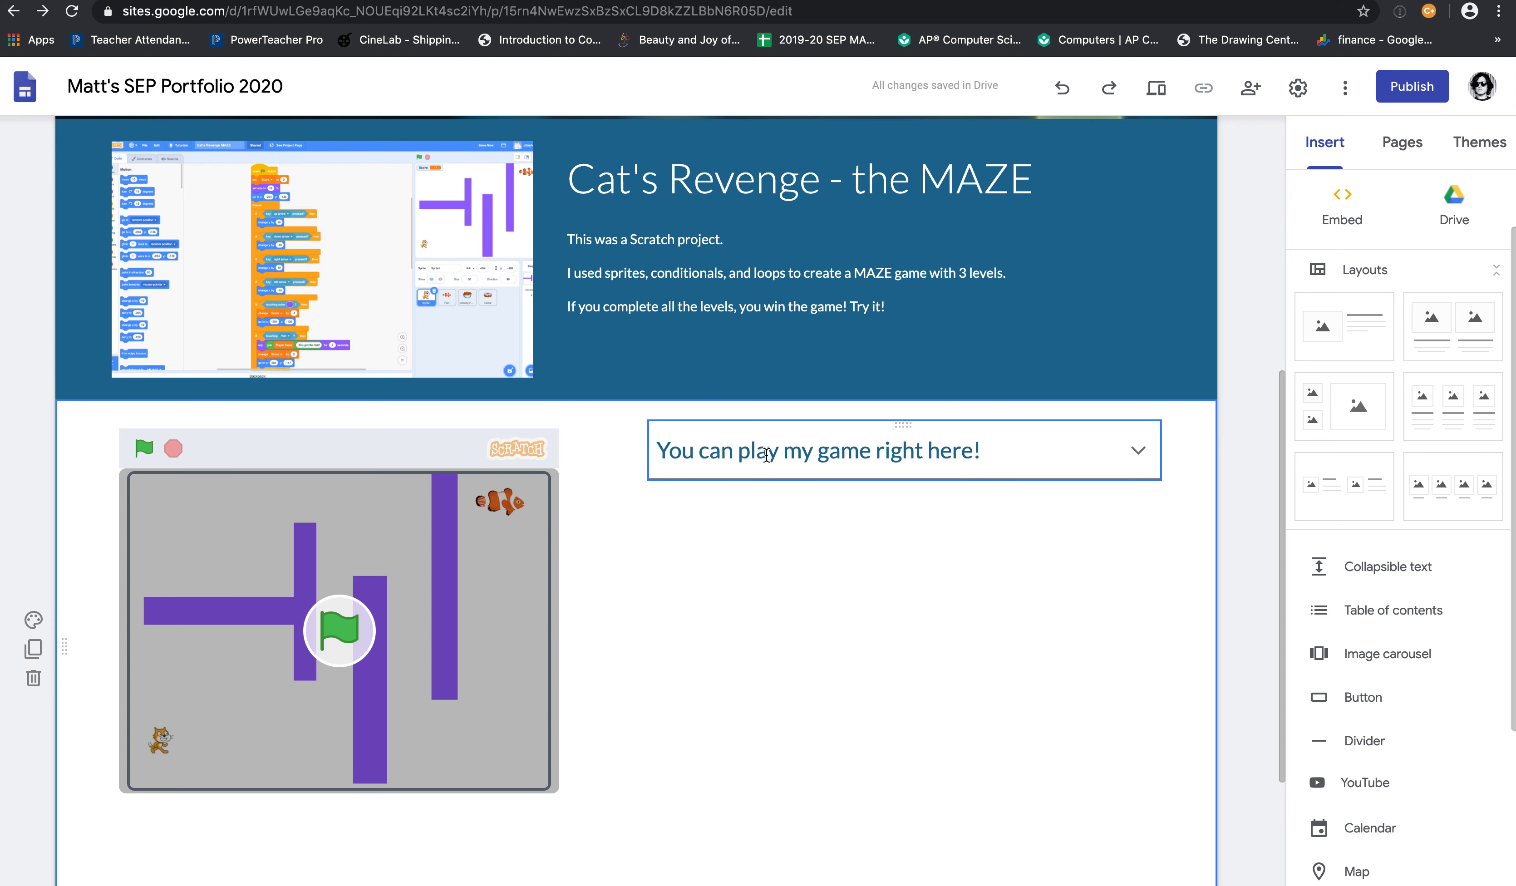
# Enter "Use the arrow keys to move the cat" and "Try not to hit the walls! You will lose points!" as the collapsible block's body
pyautogui.click(727, 505)
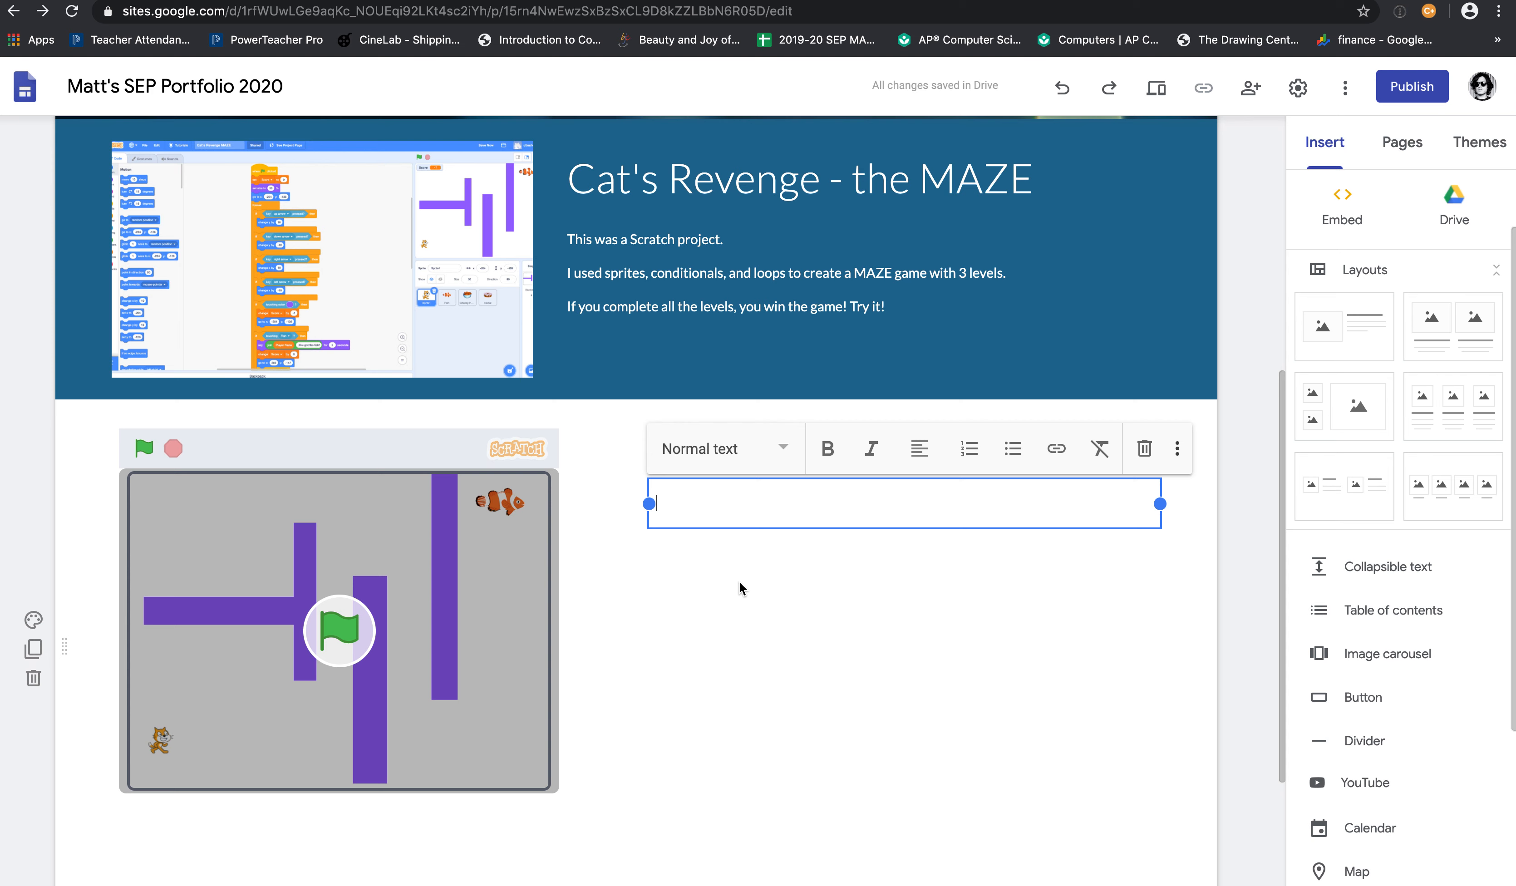
pyautogui.write('Use the arrow keys to m')
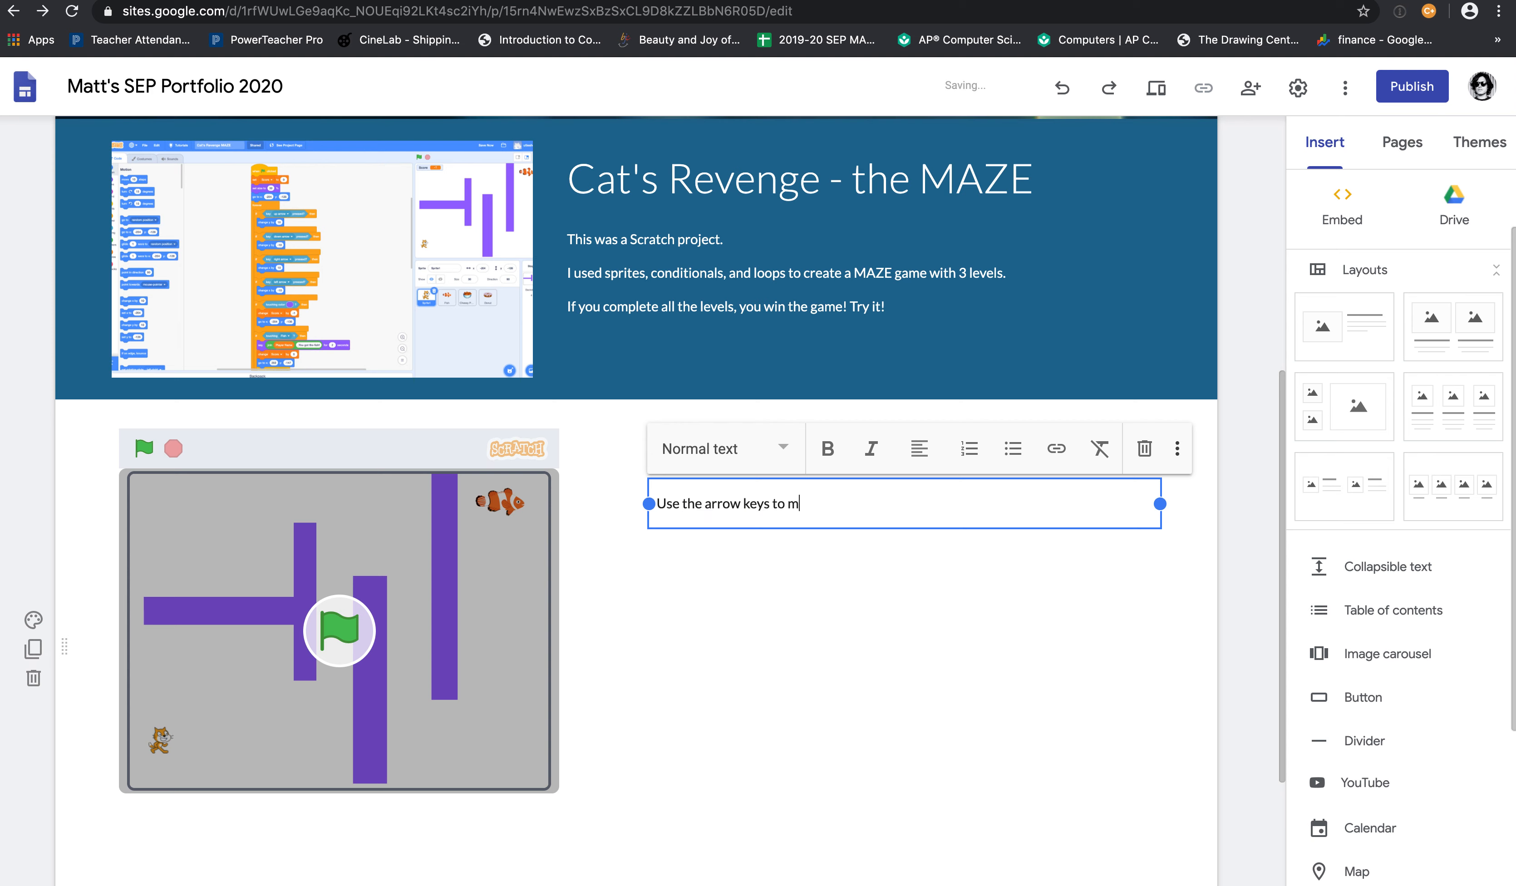
pyautogui.write('ove the cat')
pyautogui.press('Return')
pyautogui.write('Try t')
pyautogui.press('BackSpace')
pyautogui.write('not to hit the wal')
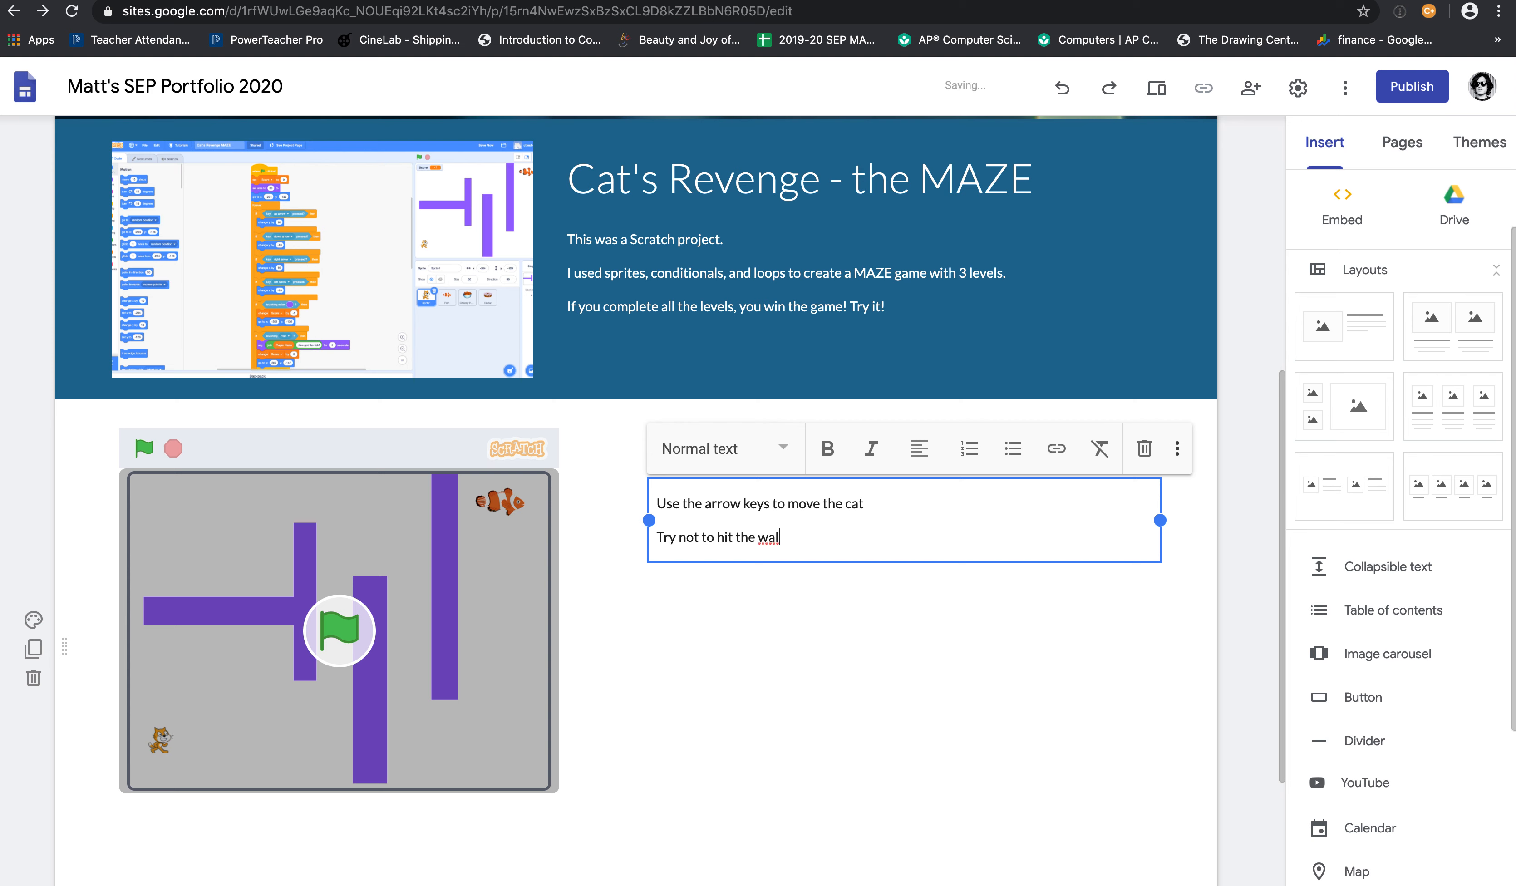
pyautogui.write('ls! You will lose points')
pyautogui.click(787, 671)
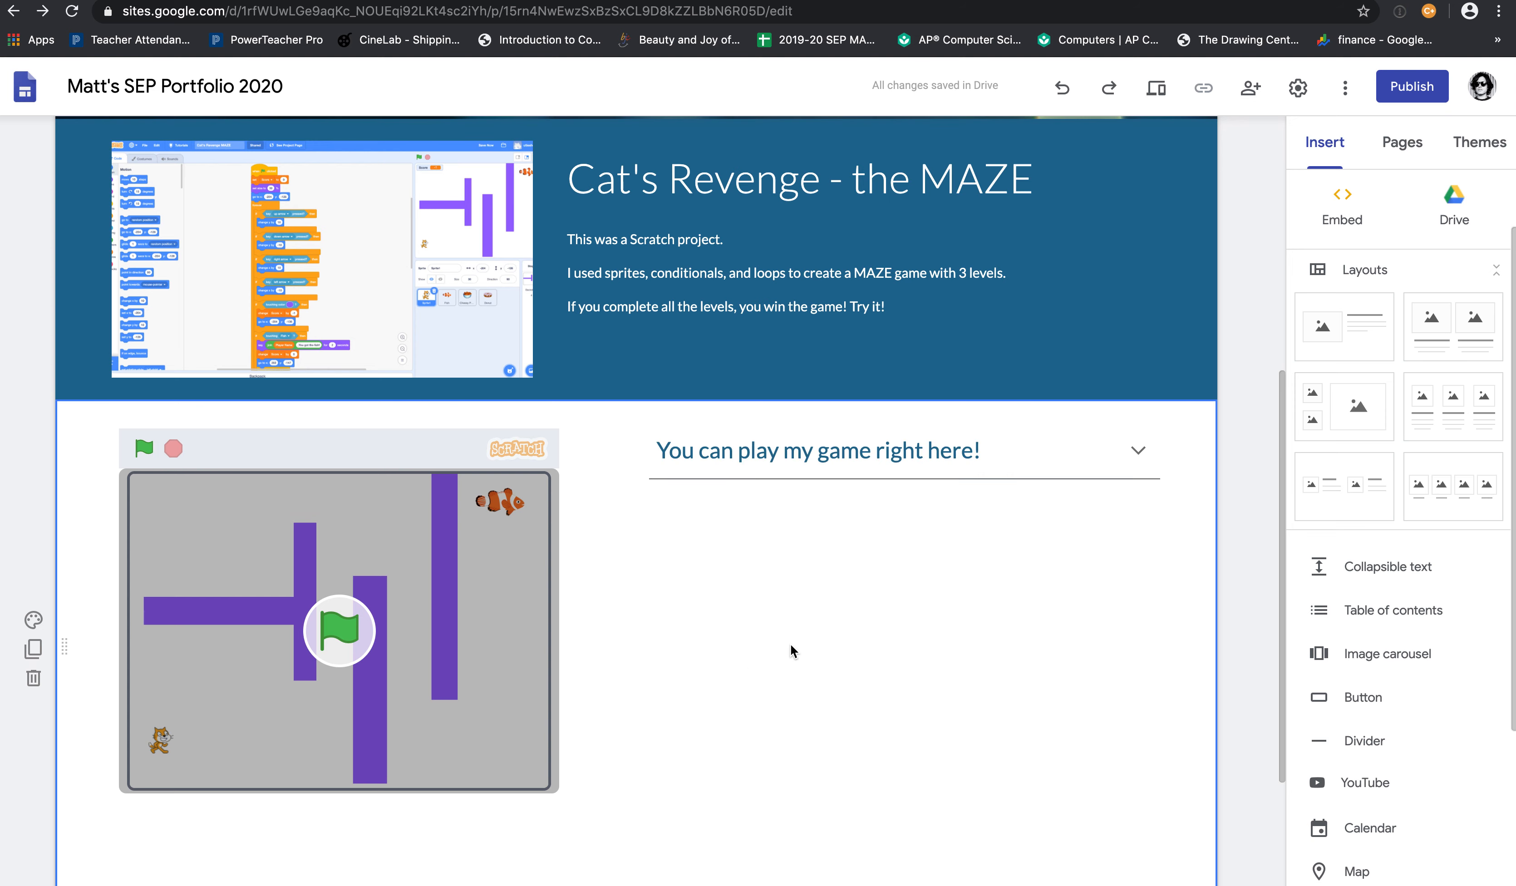
# Turn off the collapsible option for the "You can play my game right here!" text block
pyautogui.scroll(-3, 792, 652)
pyautogui.click(704, 287)
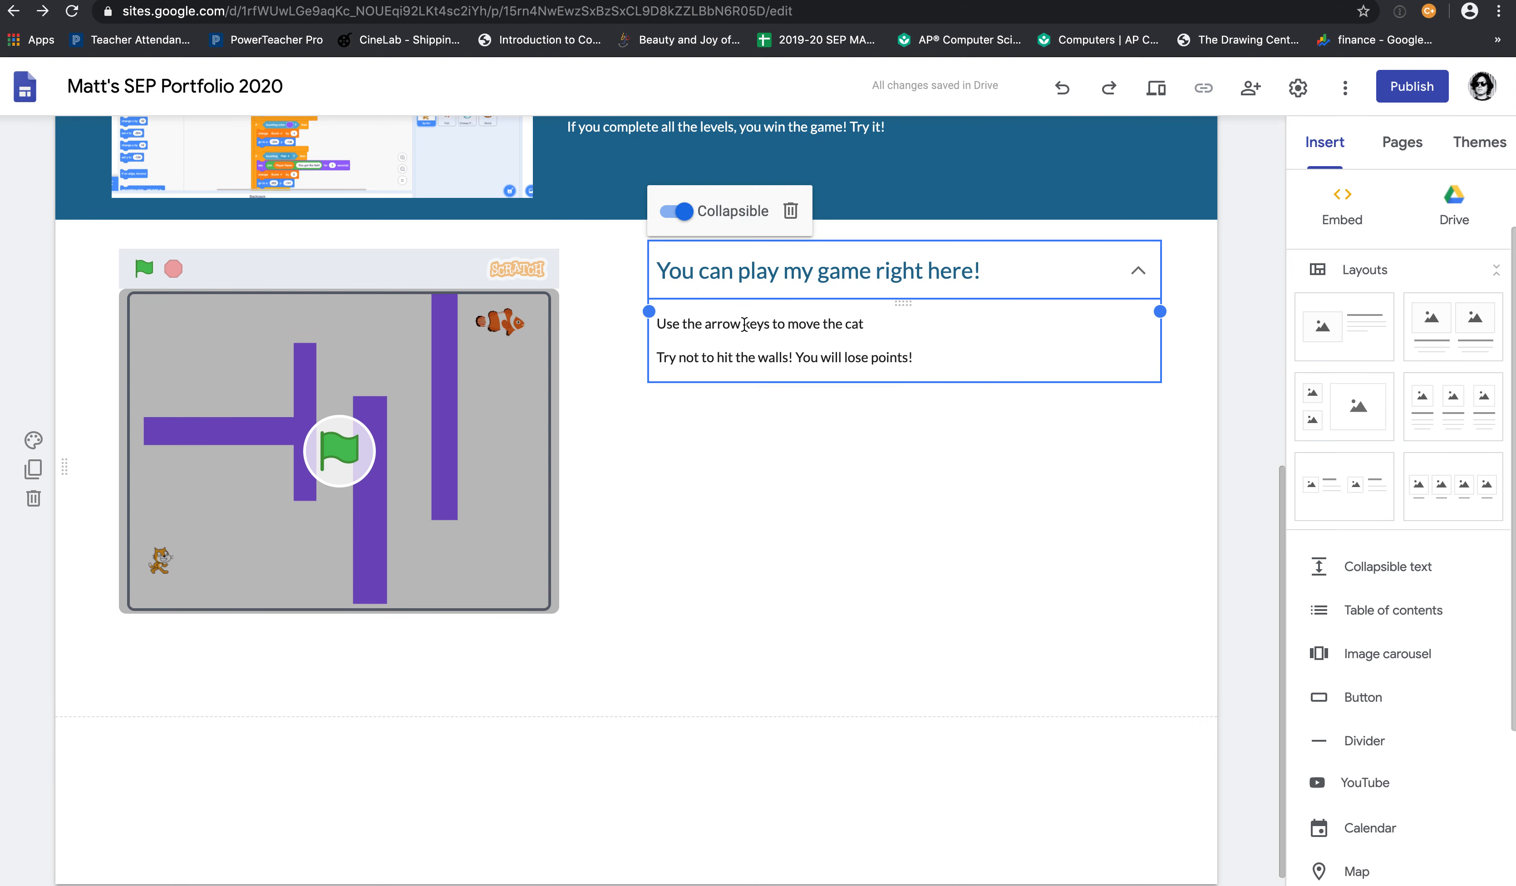
pyautogui.click(676, 211)
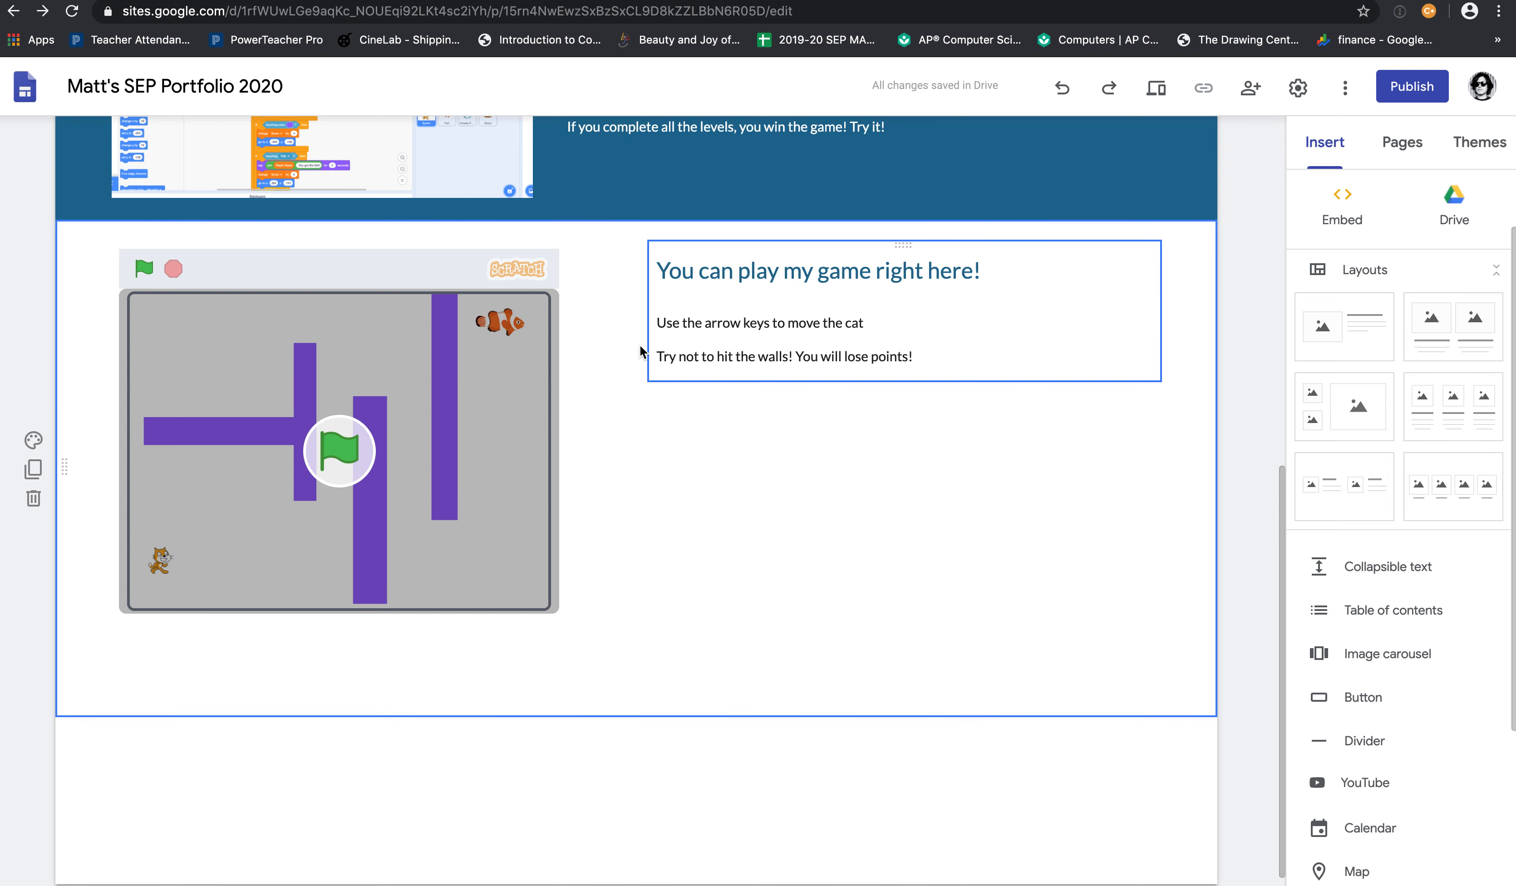
# Set the background of the section with the embedded Scratch game to Emphasis 1
pyautogui.click(33, 439)
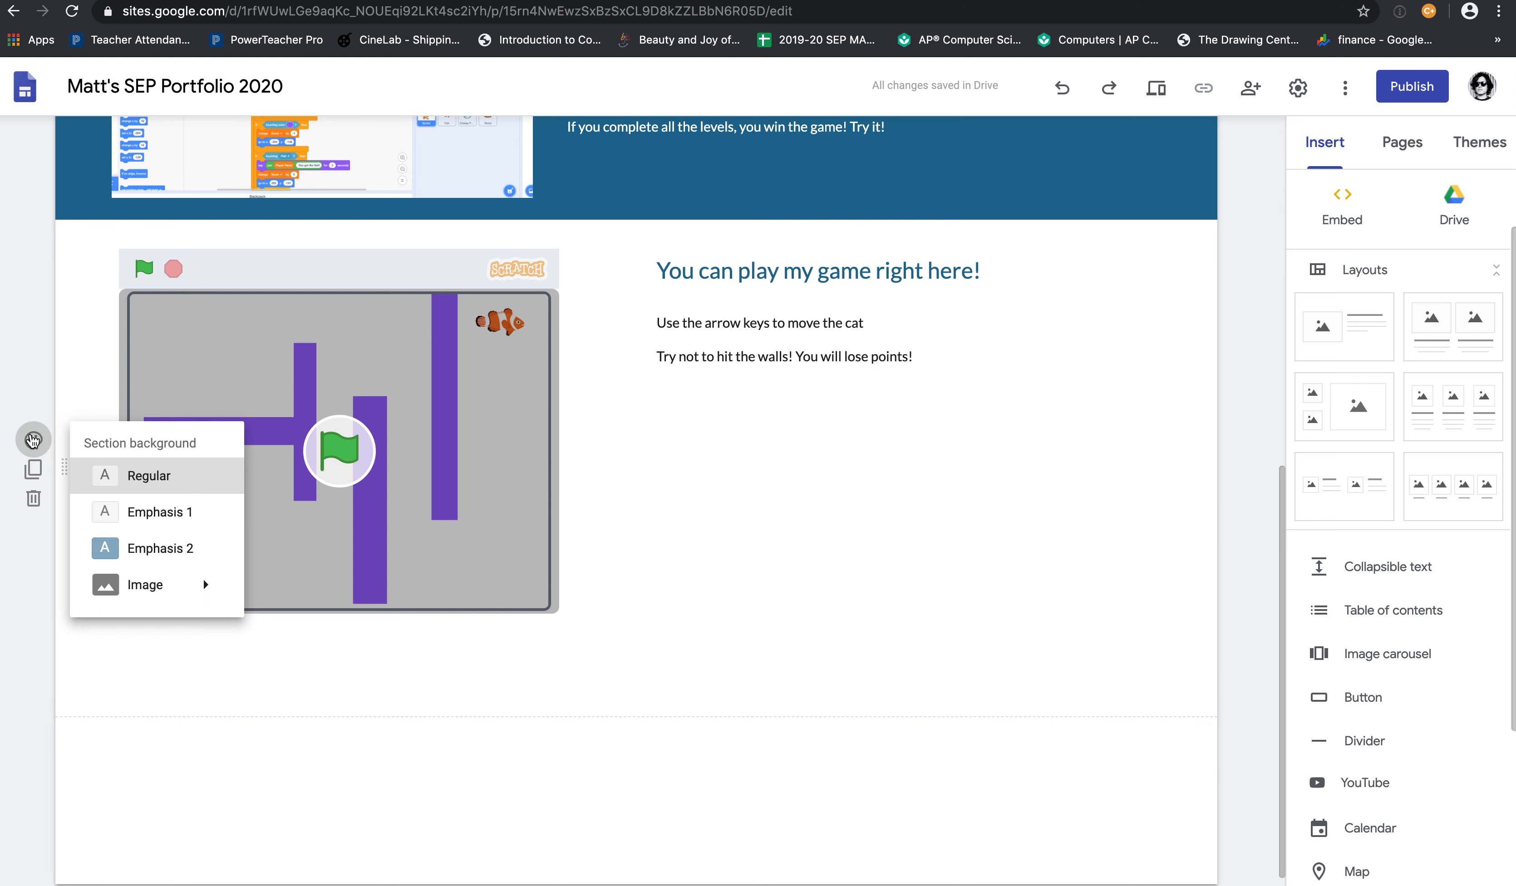
pyautogui.click(144, 516)
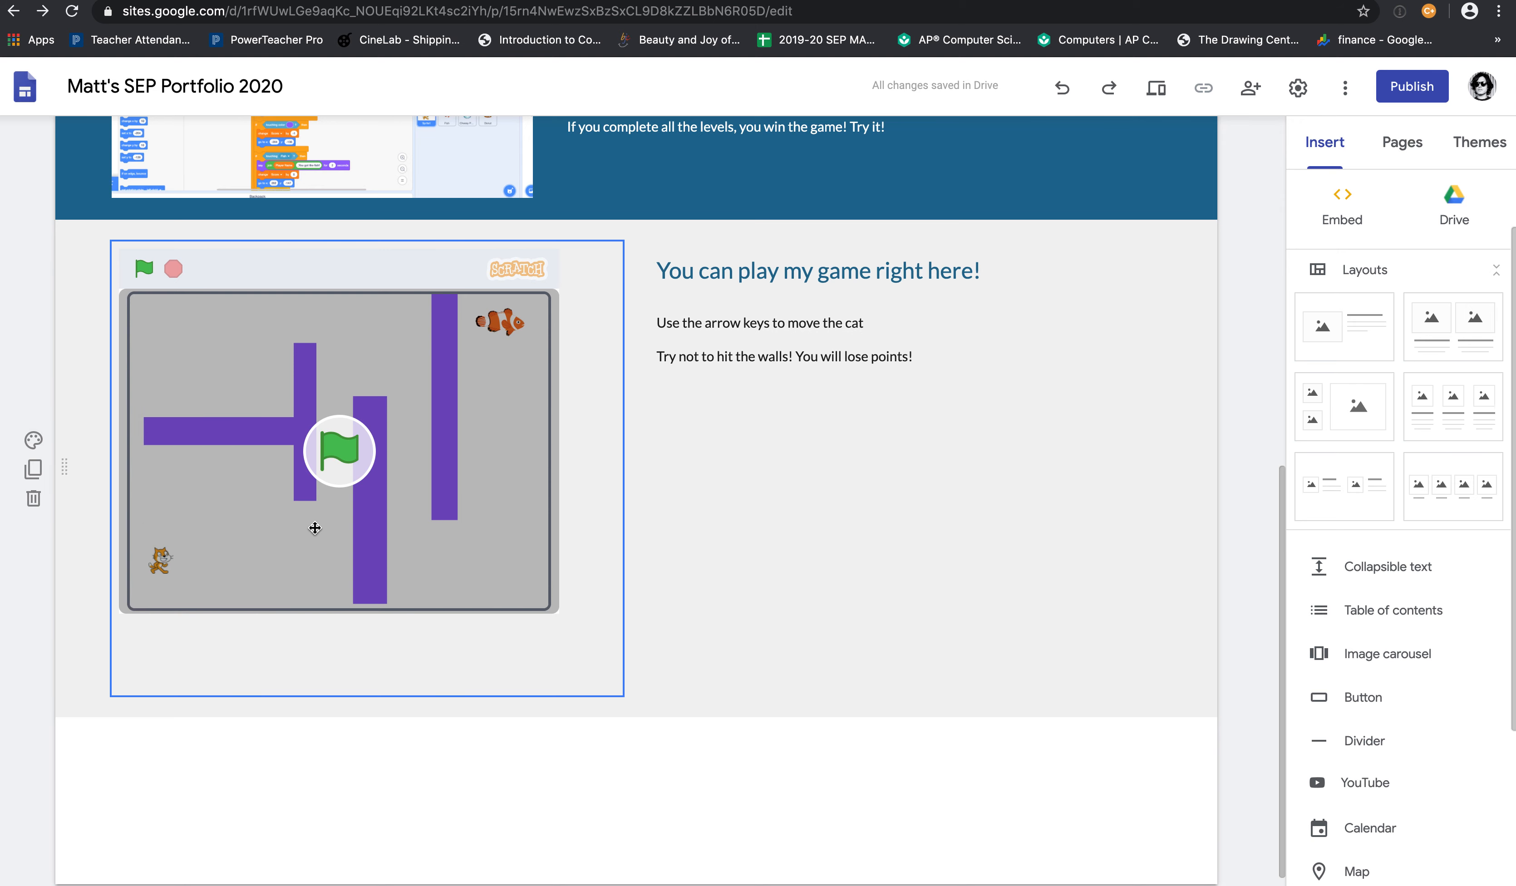
pyautogui.scroll(5, 690, 396)
pyautogui.scroll(-4, 686, 415)
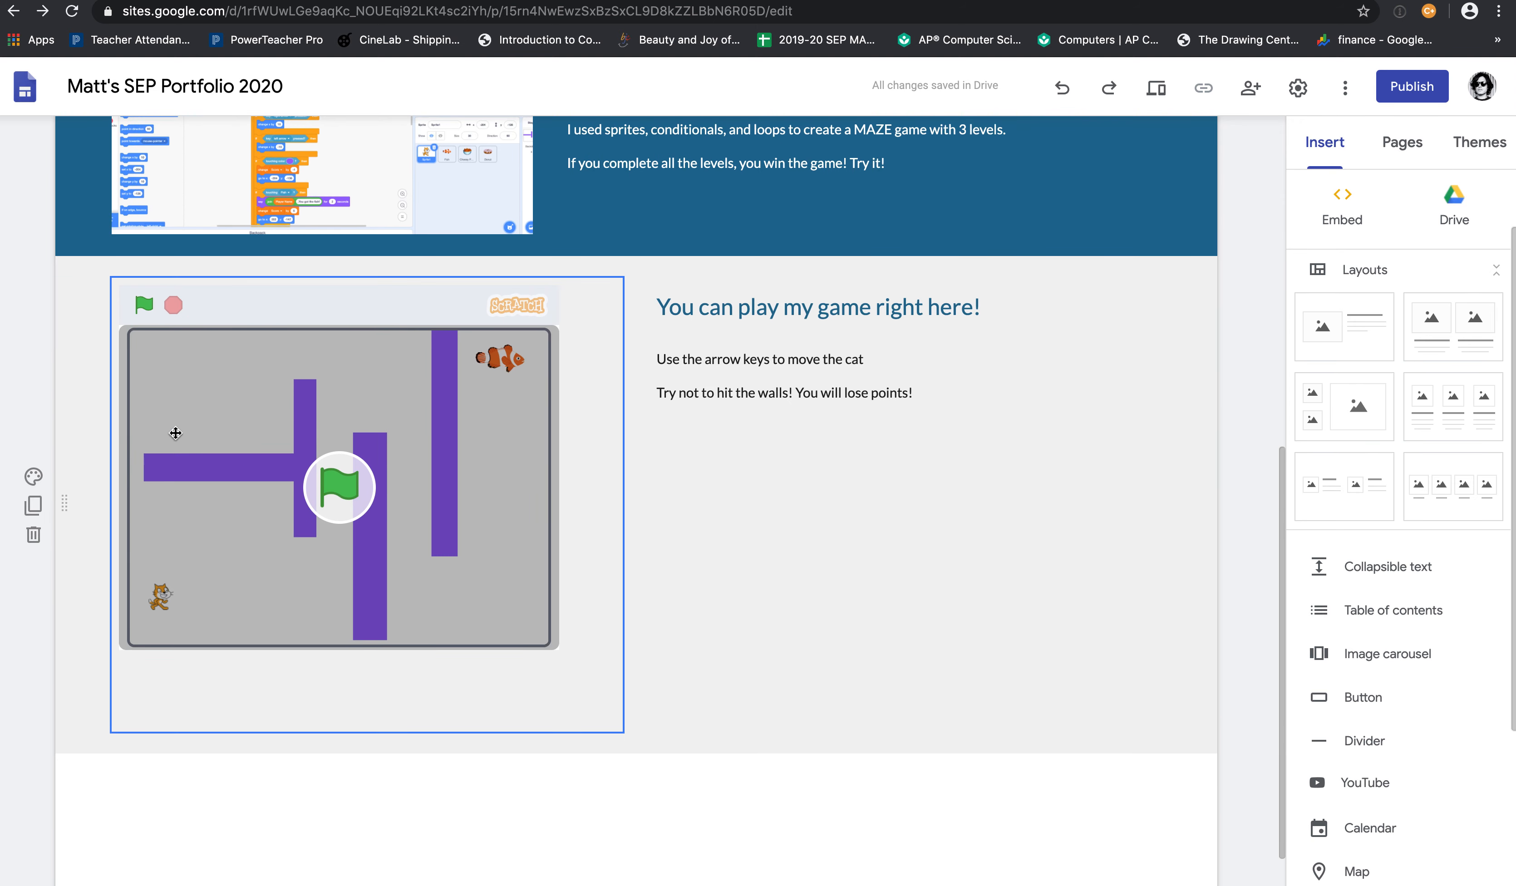
# Set the embedded game section's background to the pinkish-red herringbone pattern image from the gallery
pyautogui.click(34, 475)
pyautogui.scroll(-1, 103, 496)
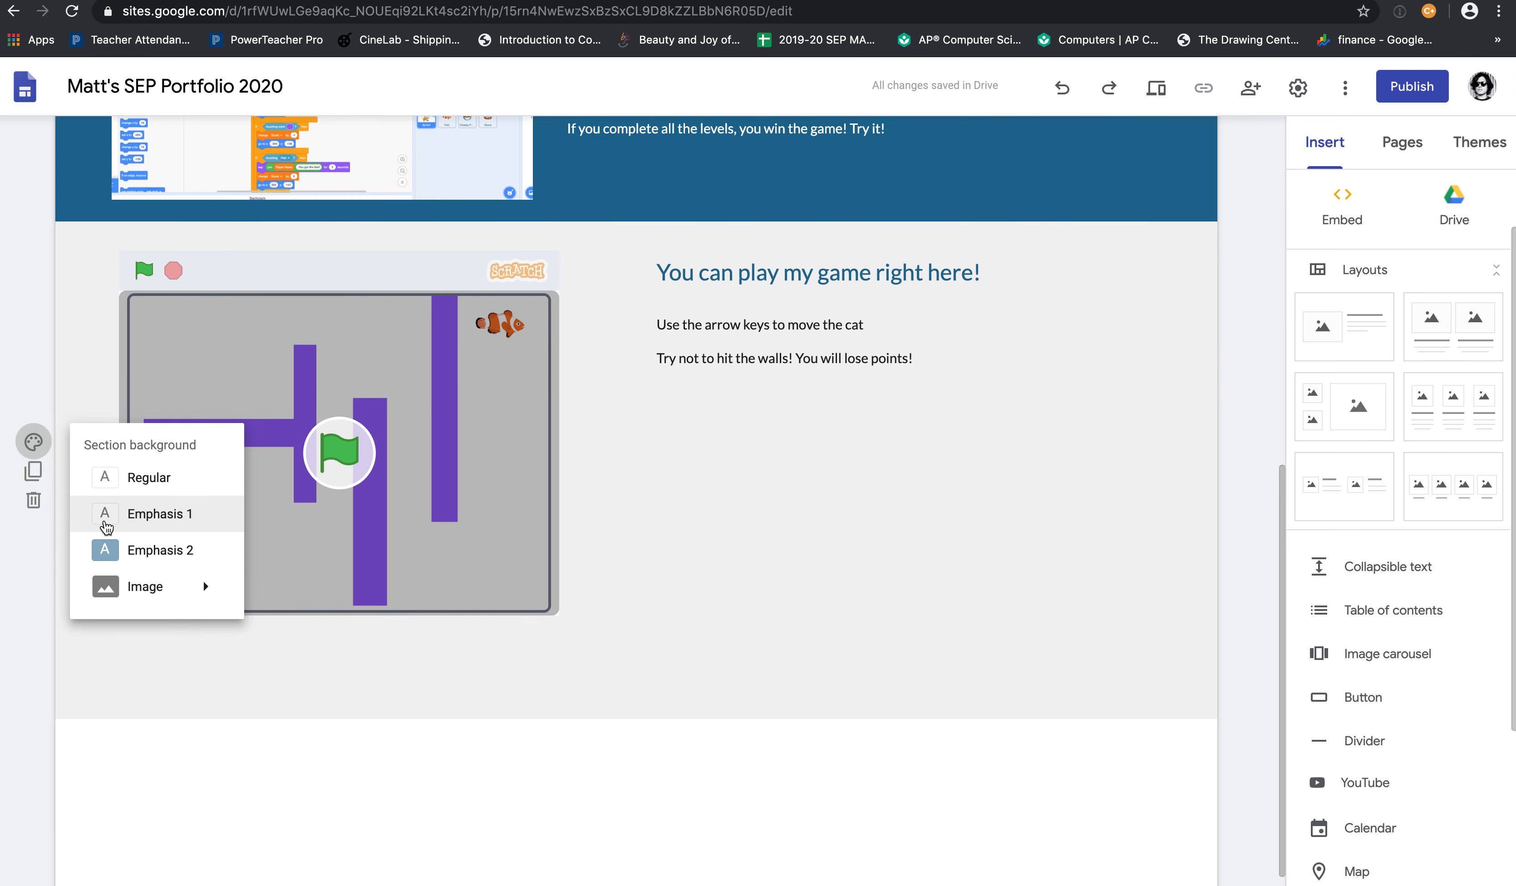
pyautogui.moveTo(145, 588)
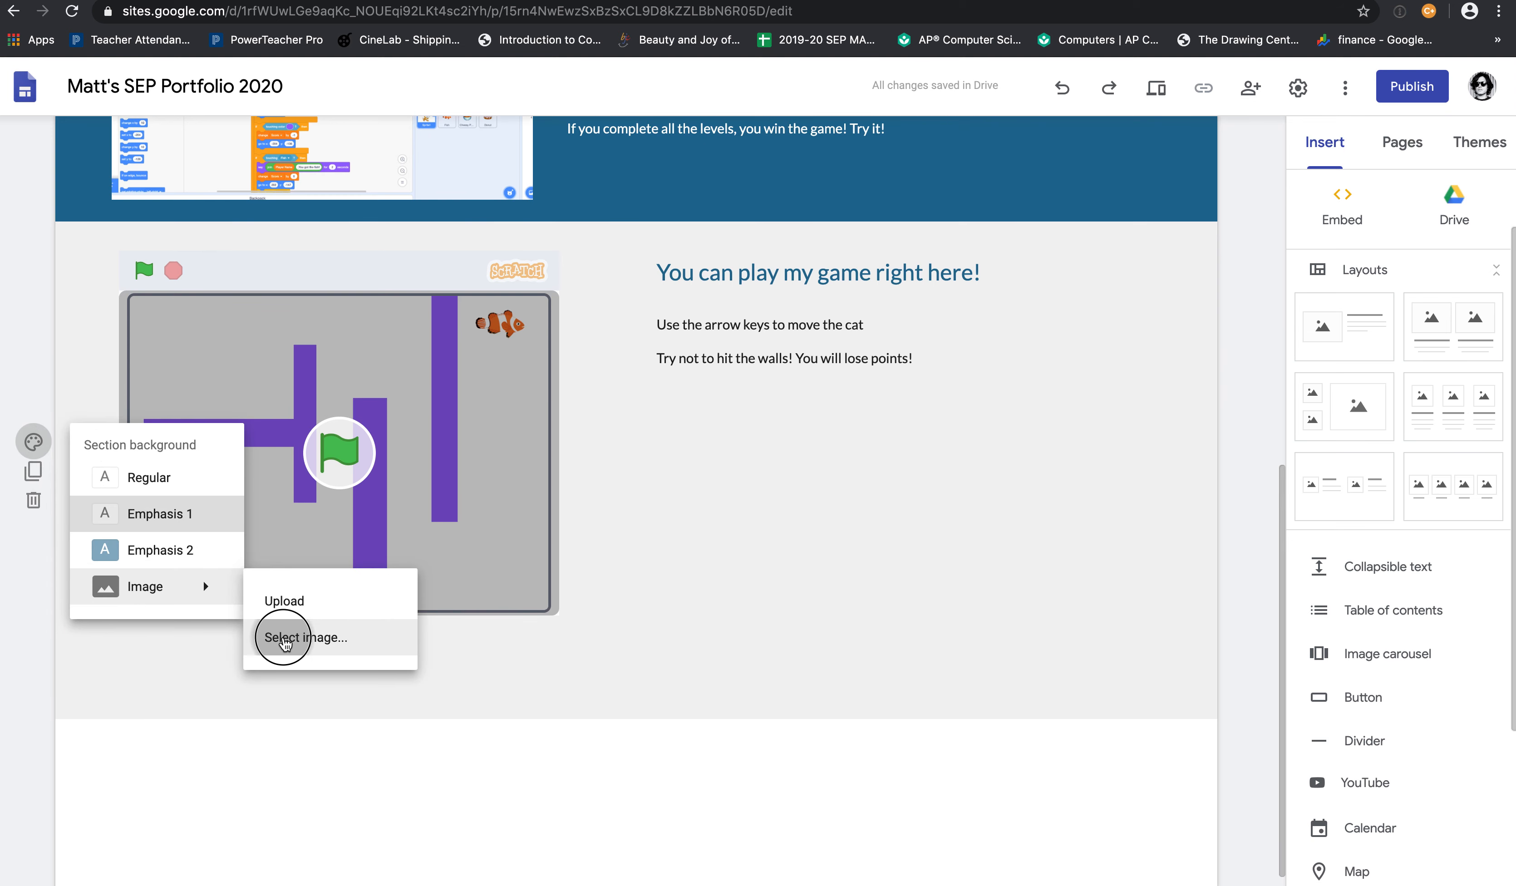
pyautogui.click(282, 637)
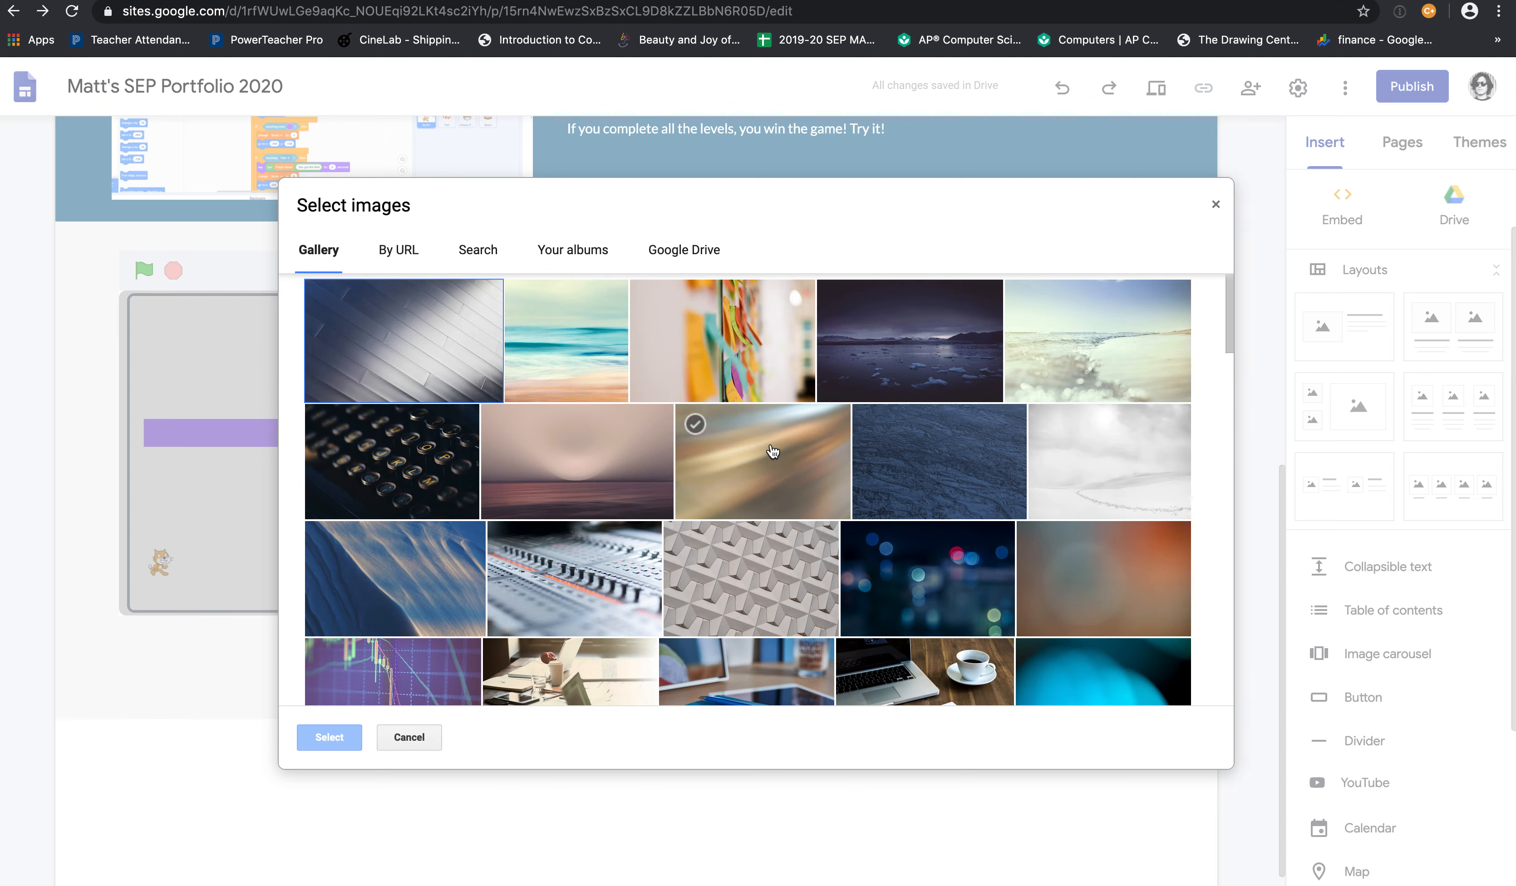
pyautogui.scroll(-10, 771, 447)
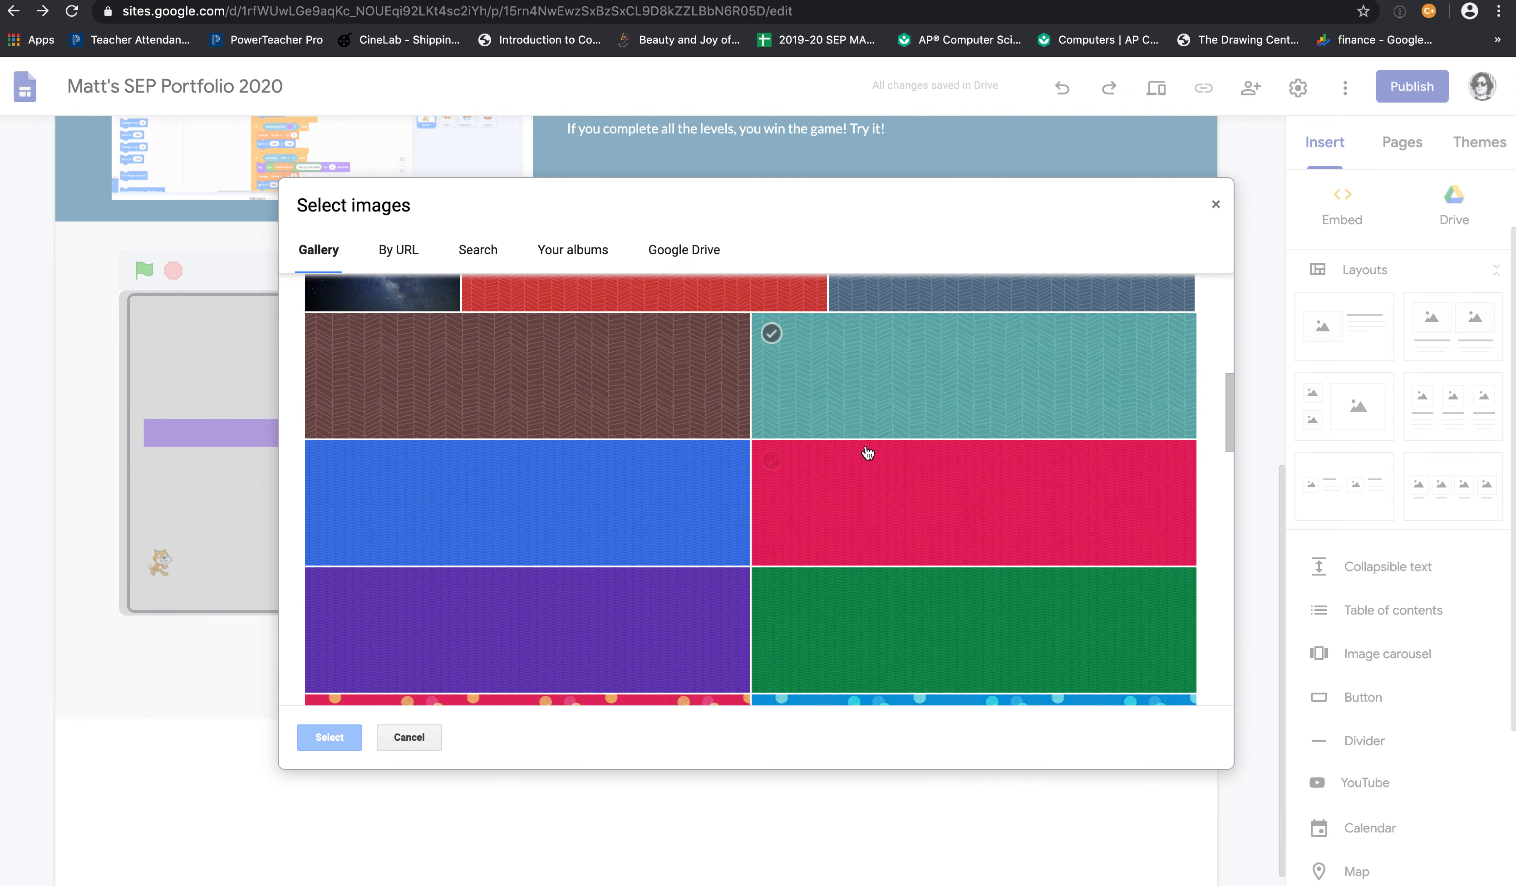
pyautogui.click(888, 465)
pyautogui.click(327, 737)
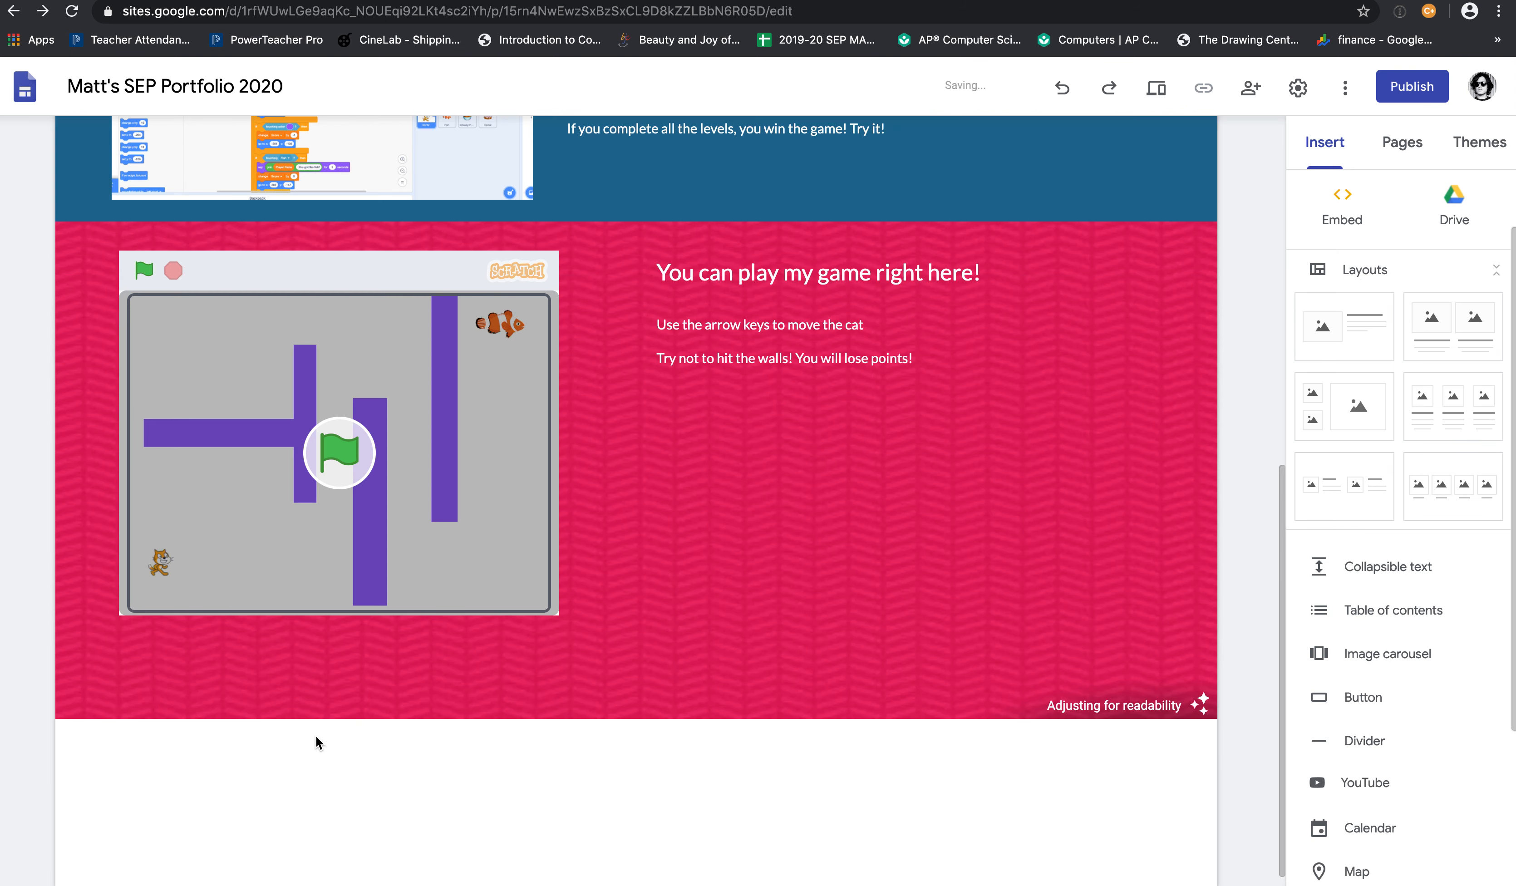
# Review the page's header, the "Cat's Revenge - the MAZE" description and the embedded game section with its instructions
pyautogui.scroll(10, 807, 531)
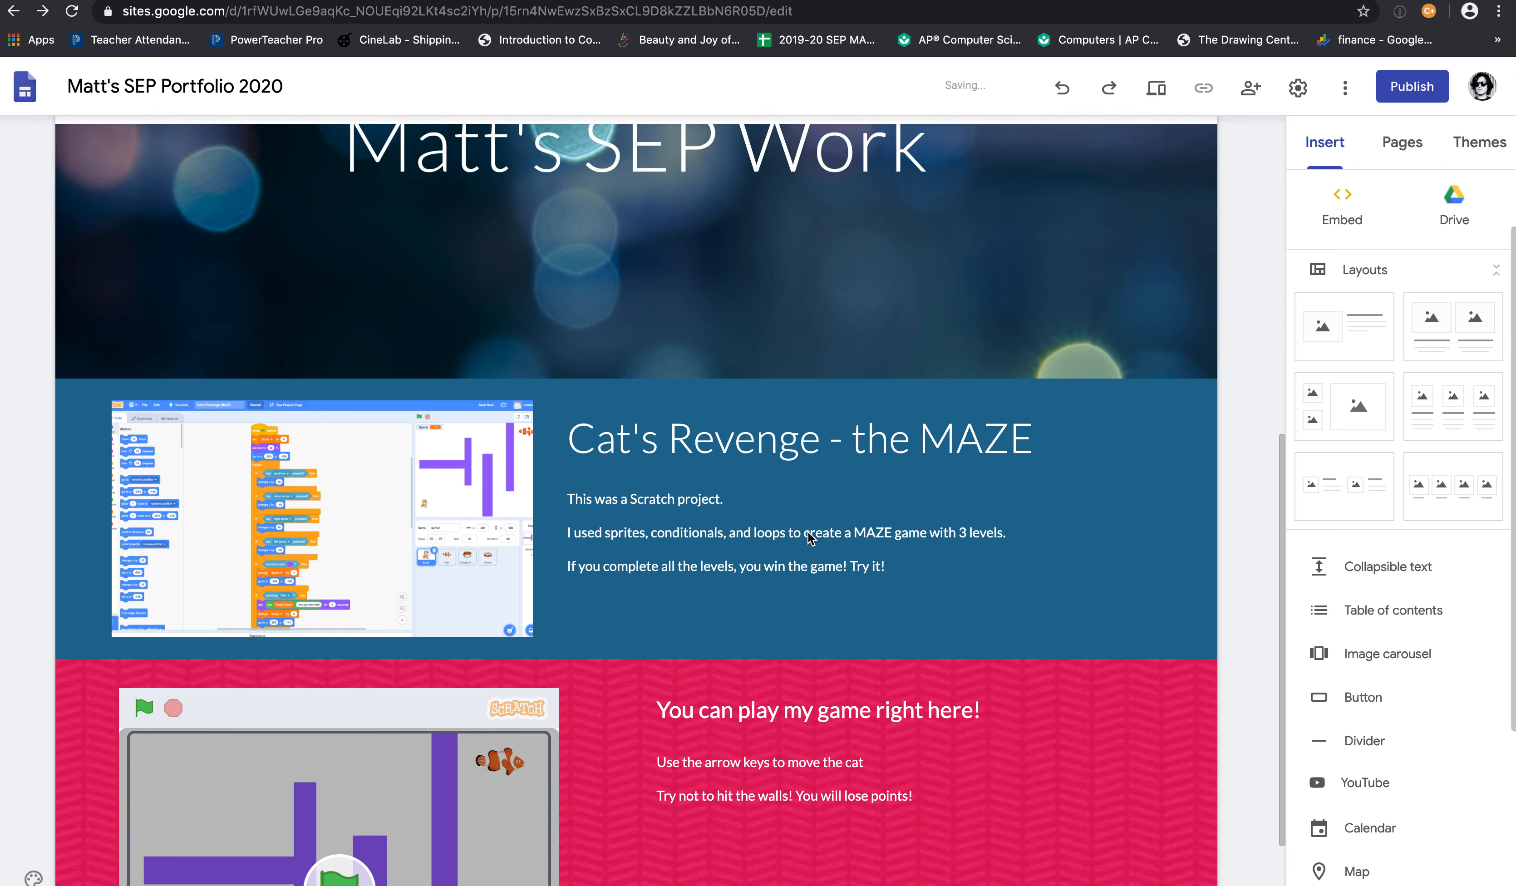
pyautogui.scroll(-5, 815, 611)
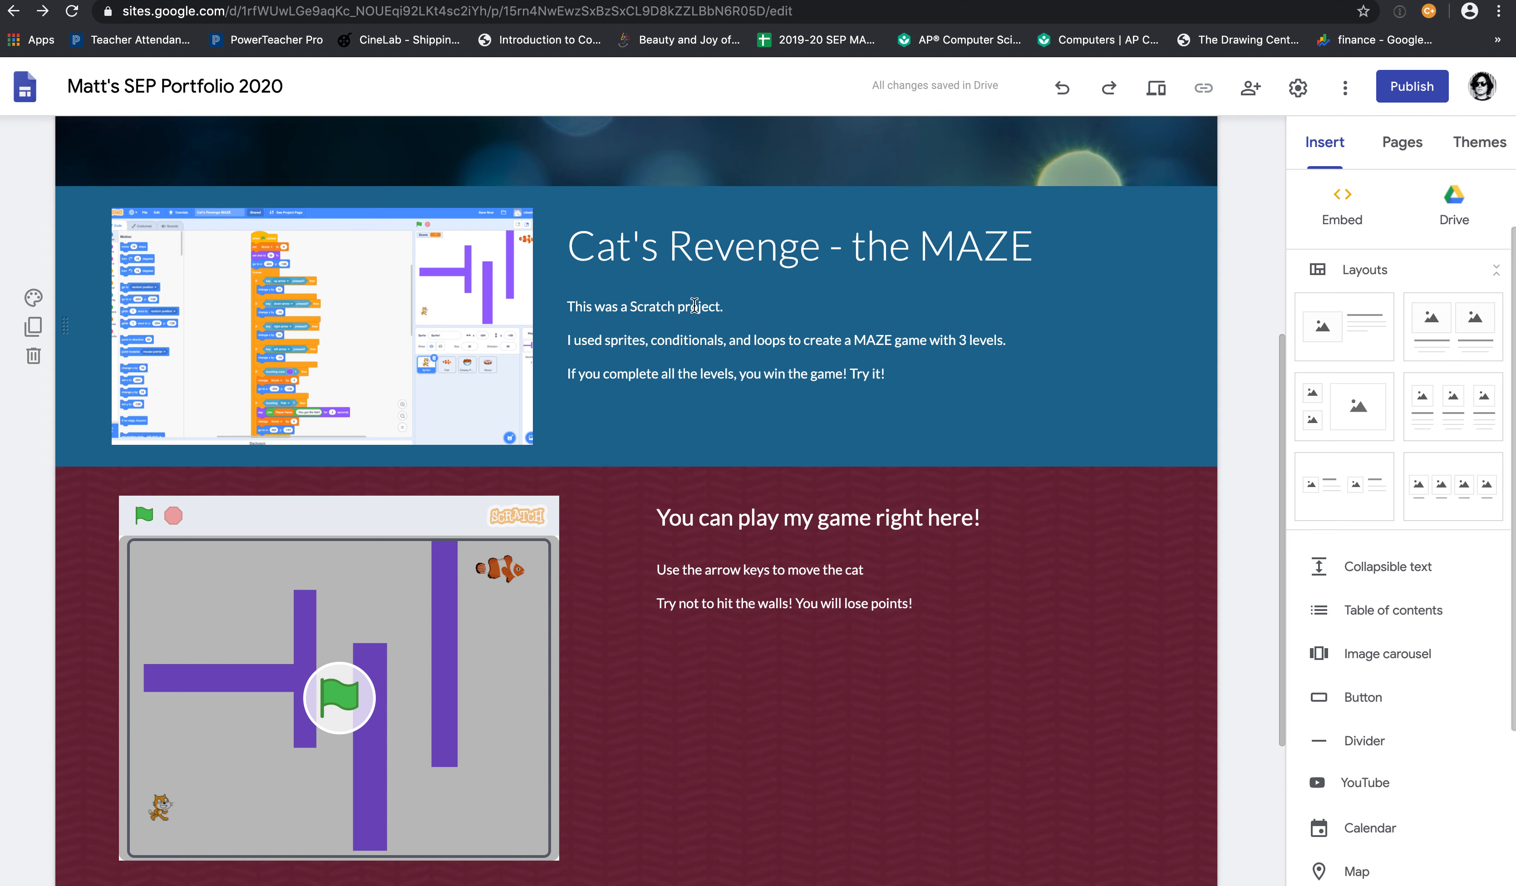
pyautogui.click(663, 256)
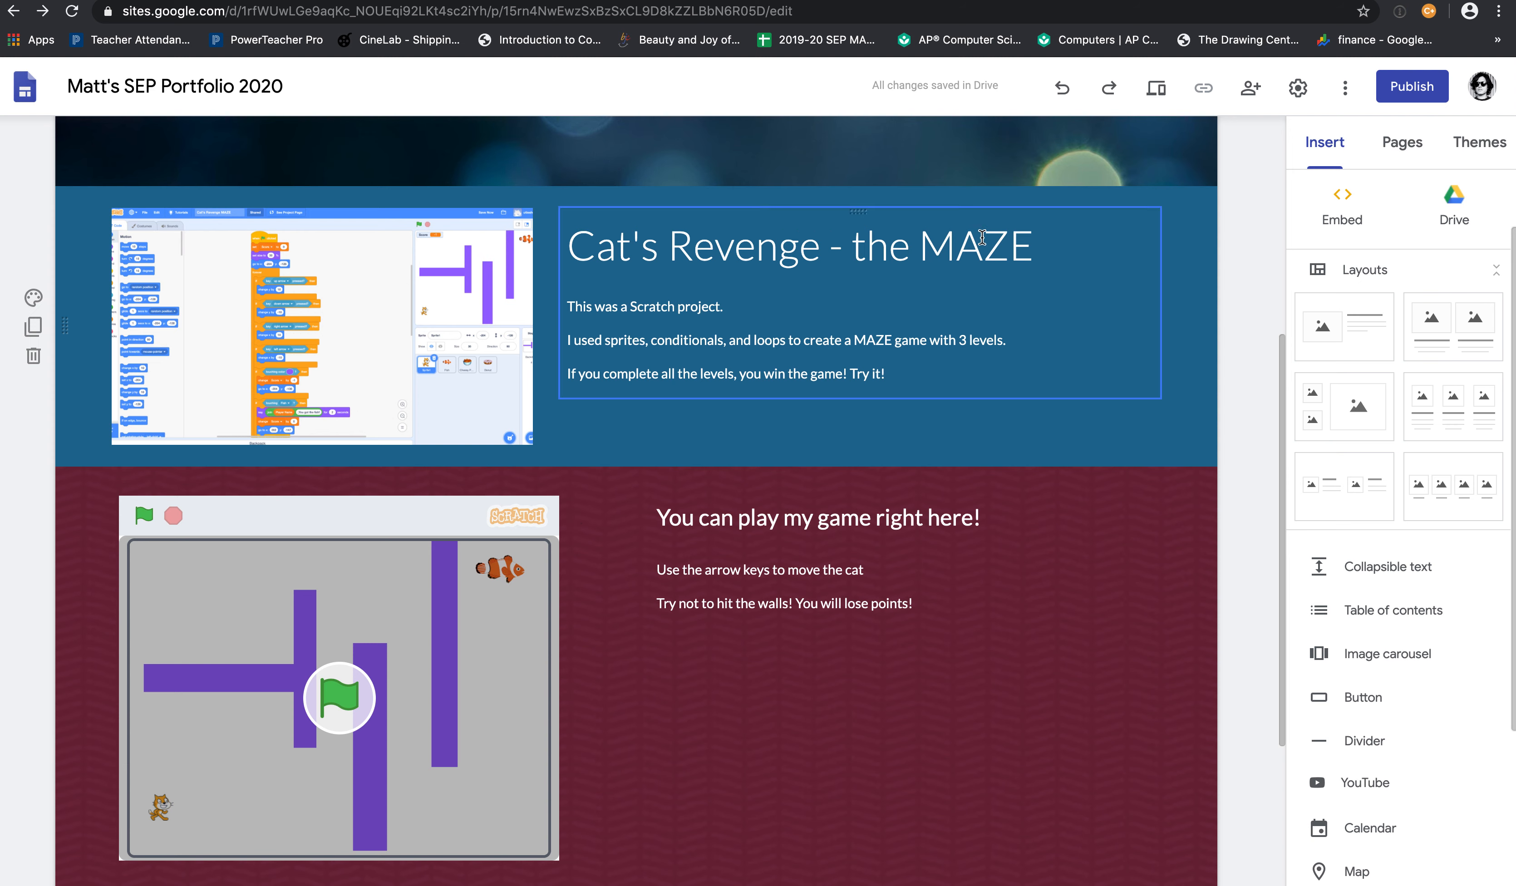
pyautogui.moveTo(626, 298); pyautogui.dragTo(886, 386)
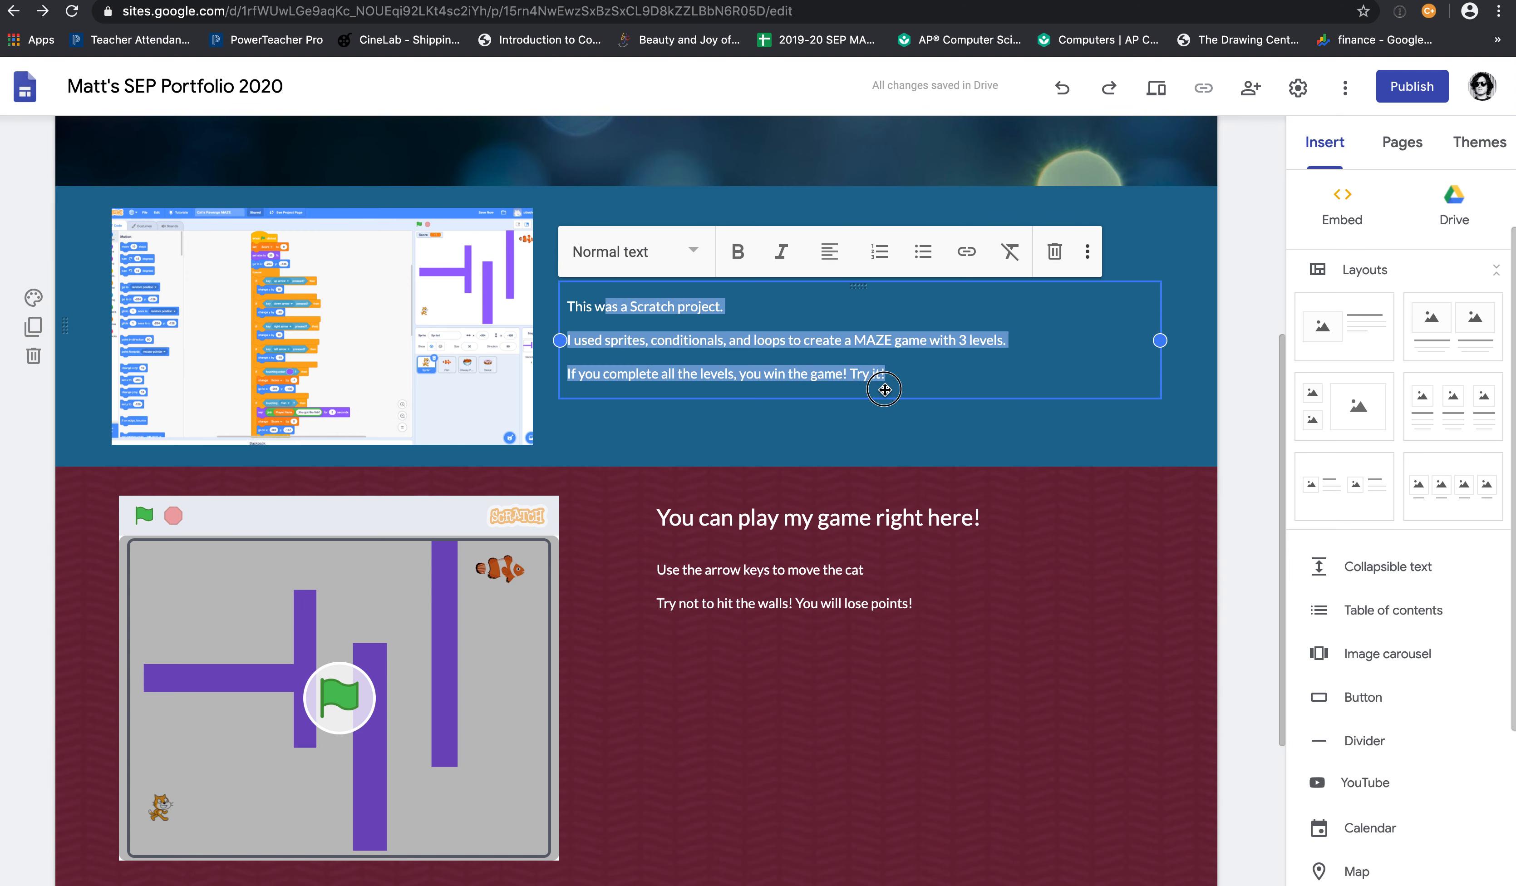
pyautogui.click(886, 386)
pyautogui.moveTo(606, 343); pyautogui.dragTo(907, 341)
pyautogui.click(936, 334)
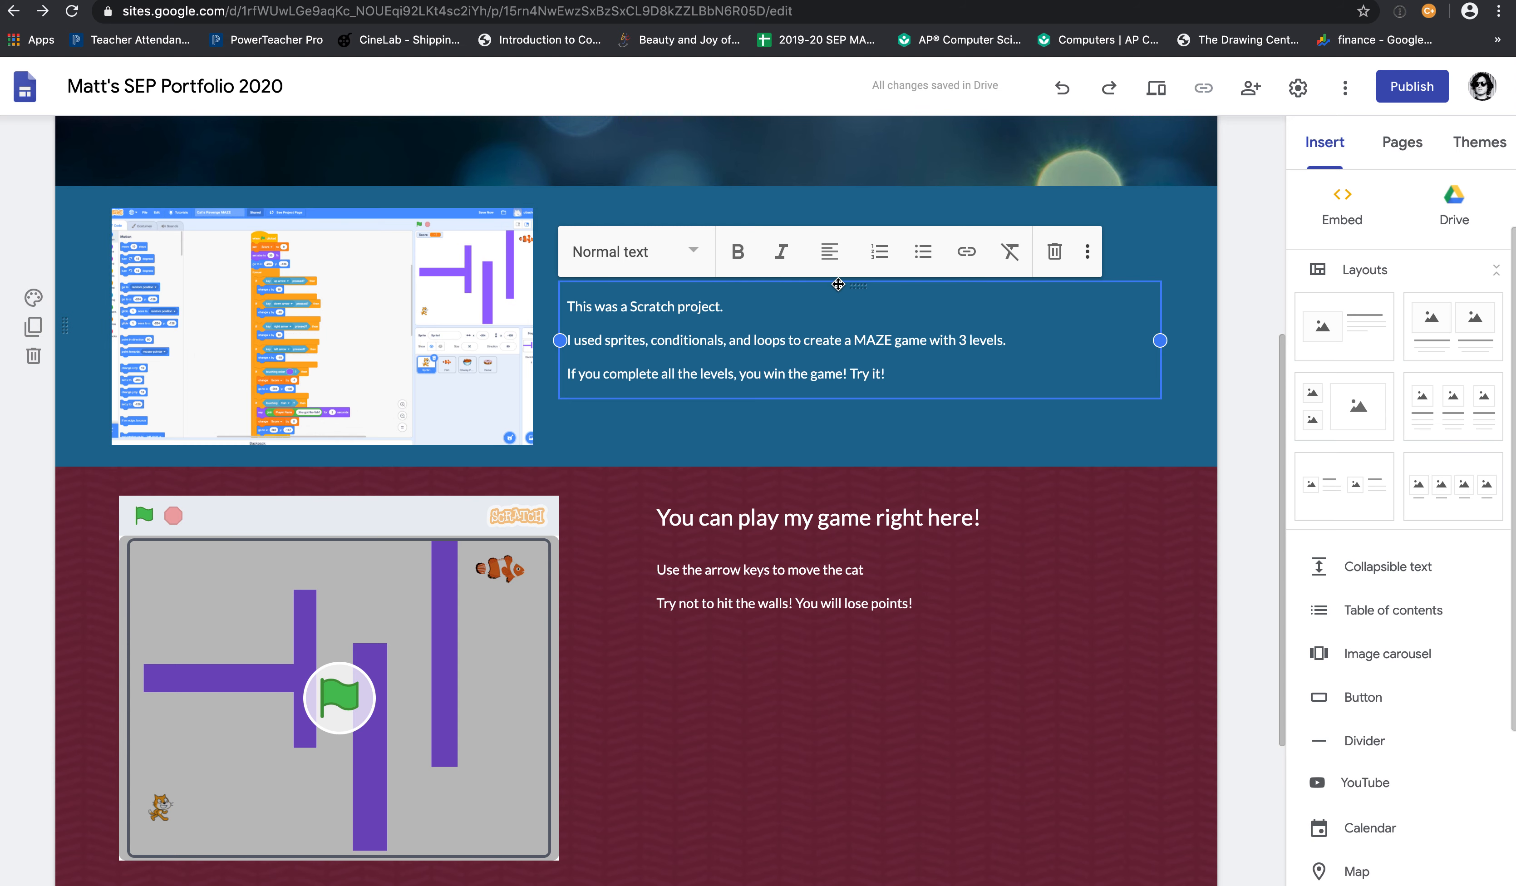
pyautogui.scroll(-3, 839, 284)
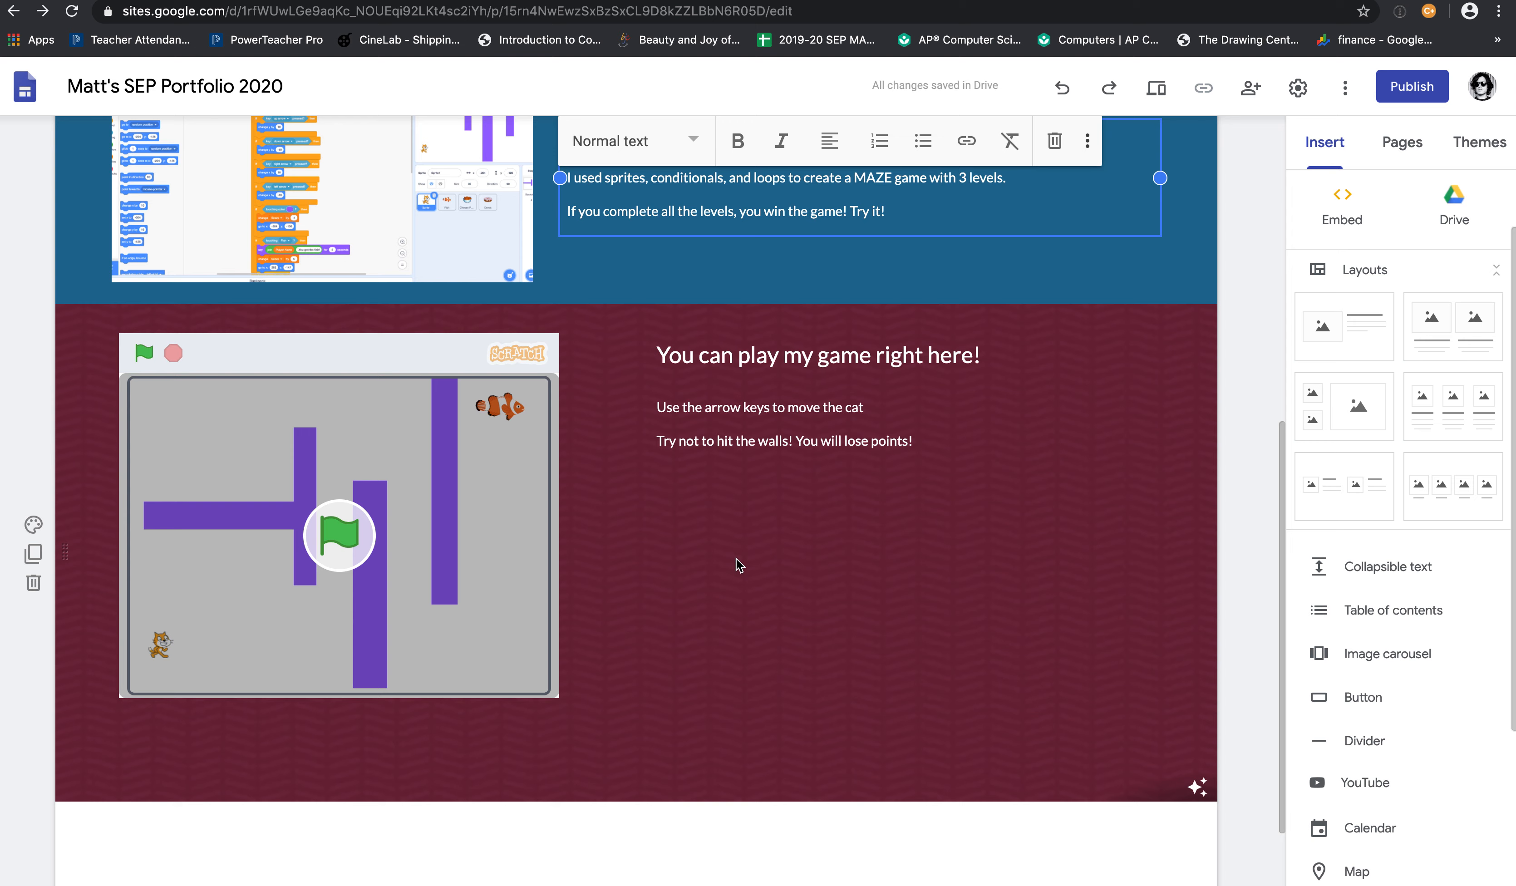
pyautogui.scroll(10, 735, 557)
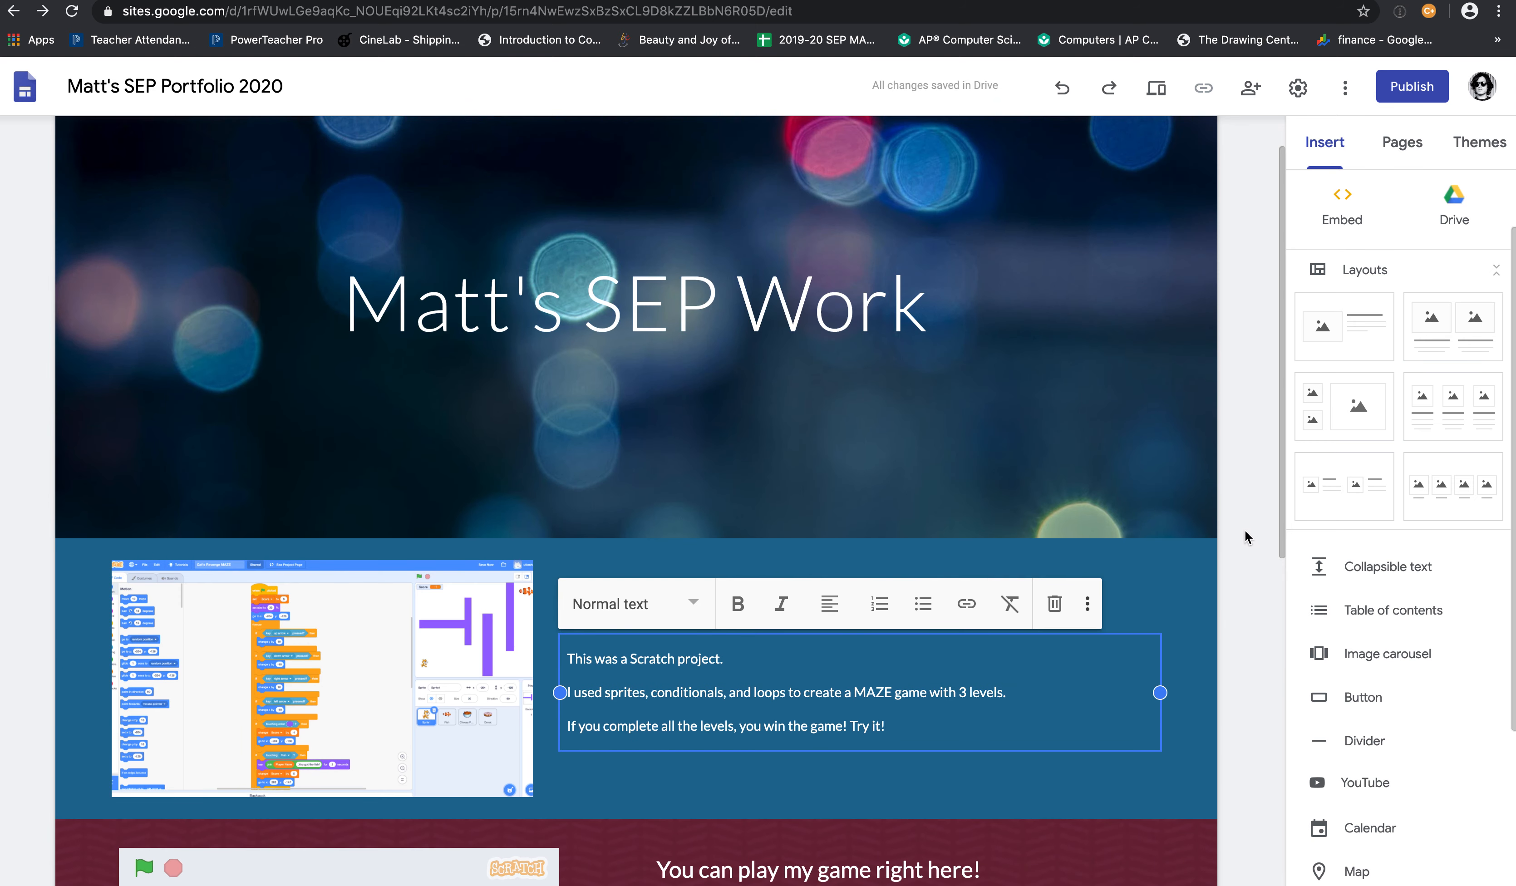
pyautogui.scroll(-8, 1246, 531)
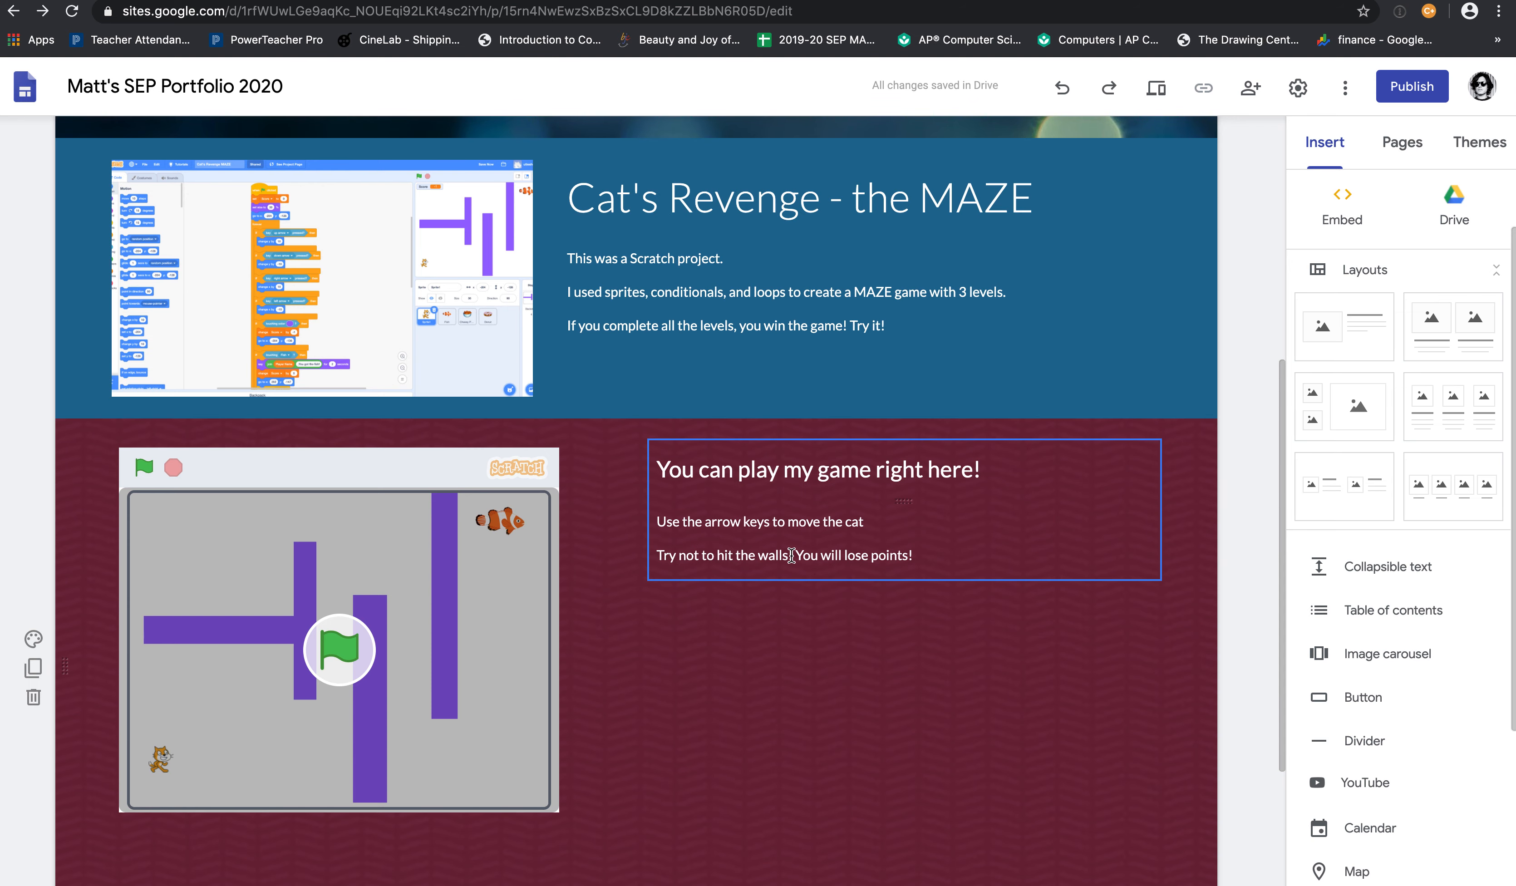
pyautogui.scroll(9, 792, 555)
pyautogui.moveTo(534, 531)
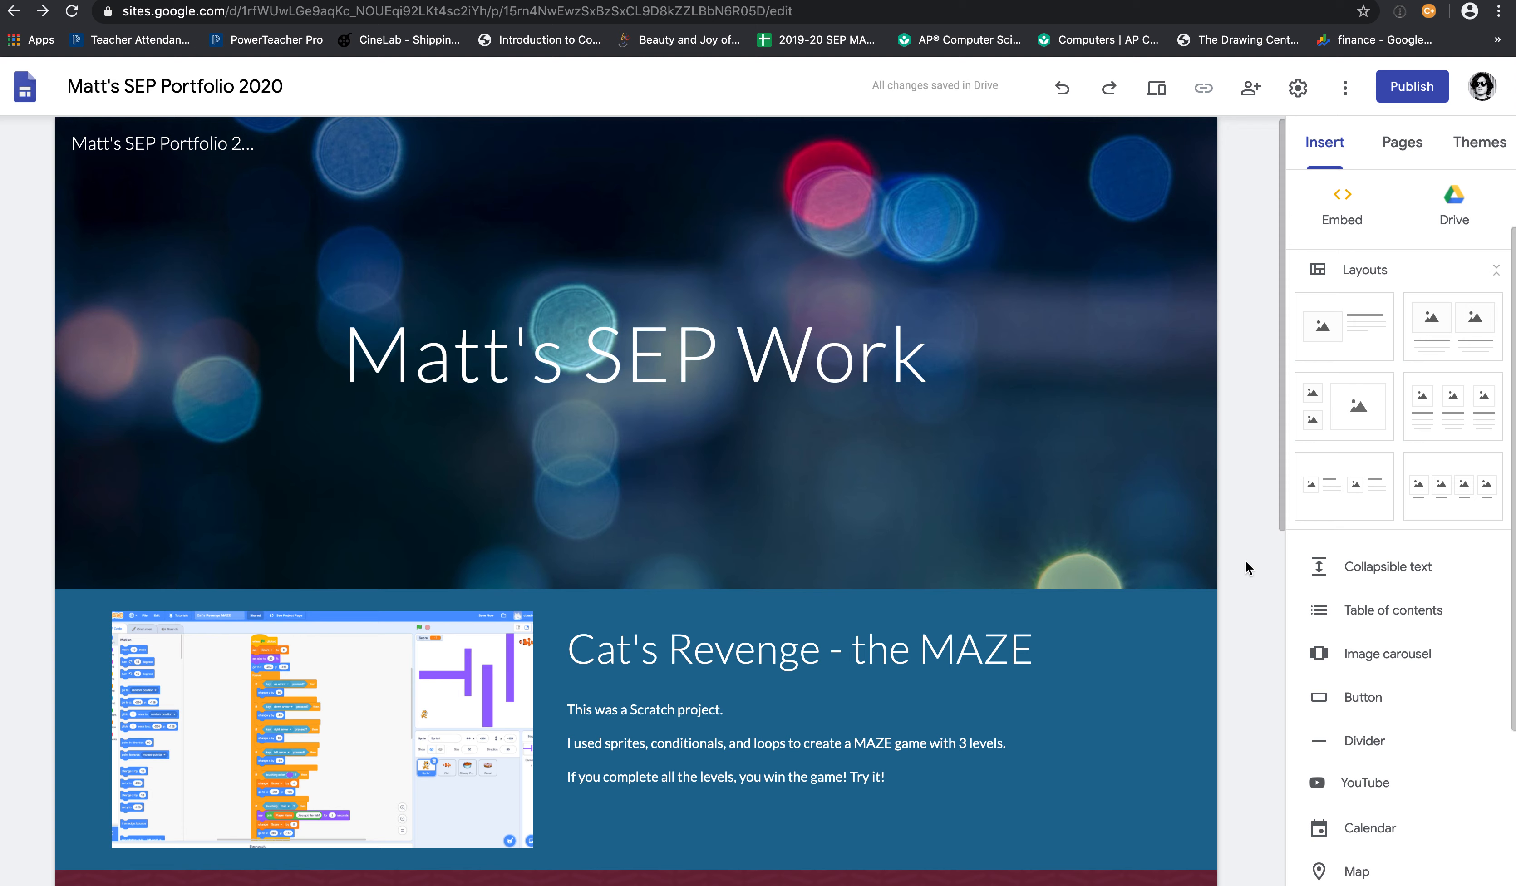
pyautogui.scroll(-5, 1246, 560)
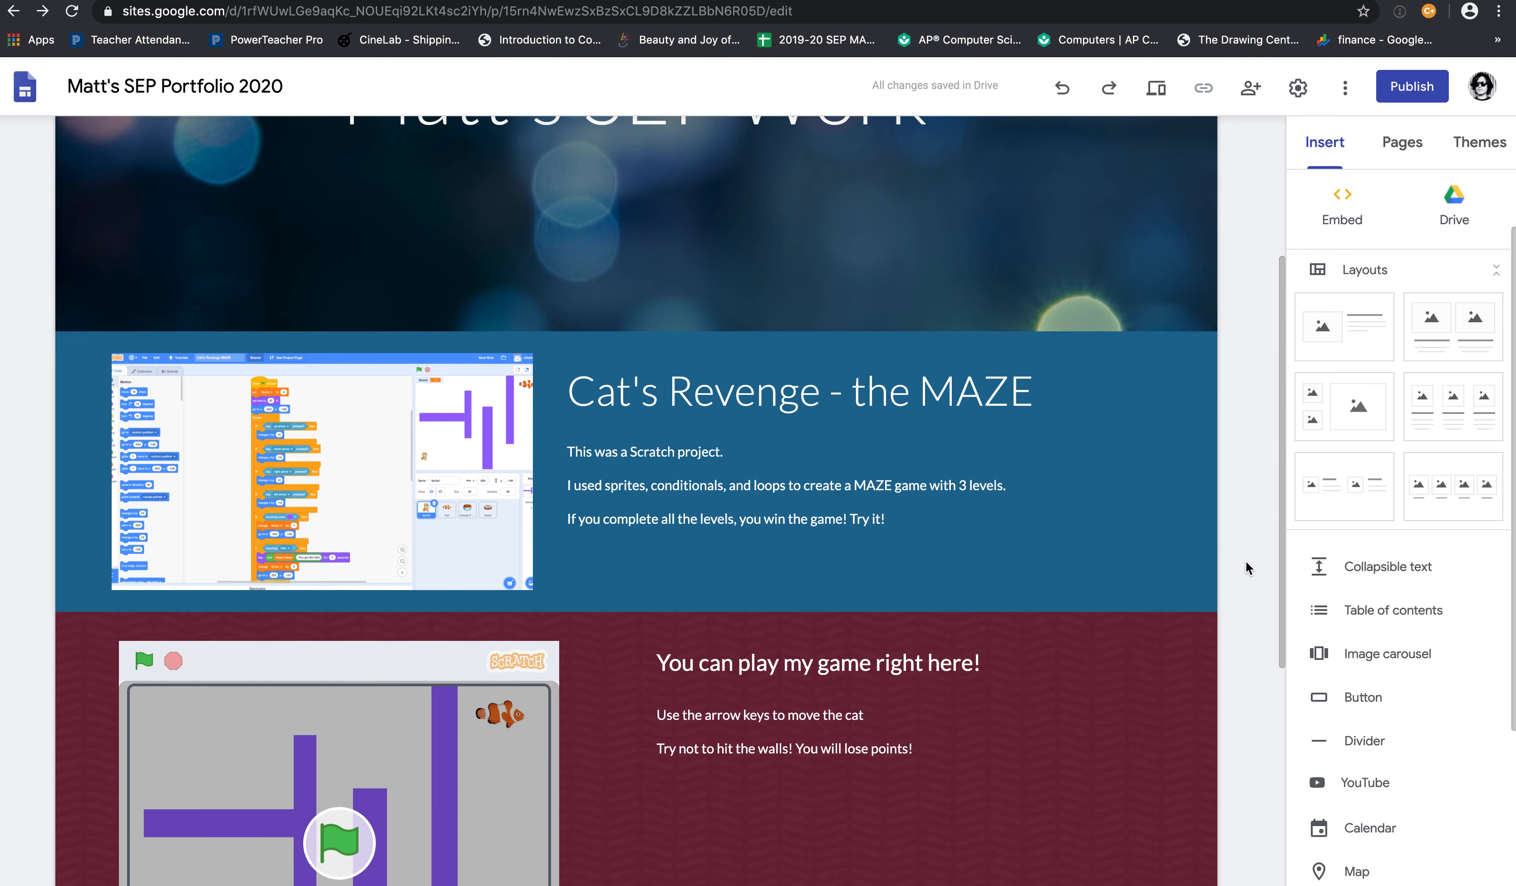
pyautogui.scroll(5, 1246, 560)
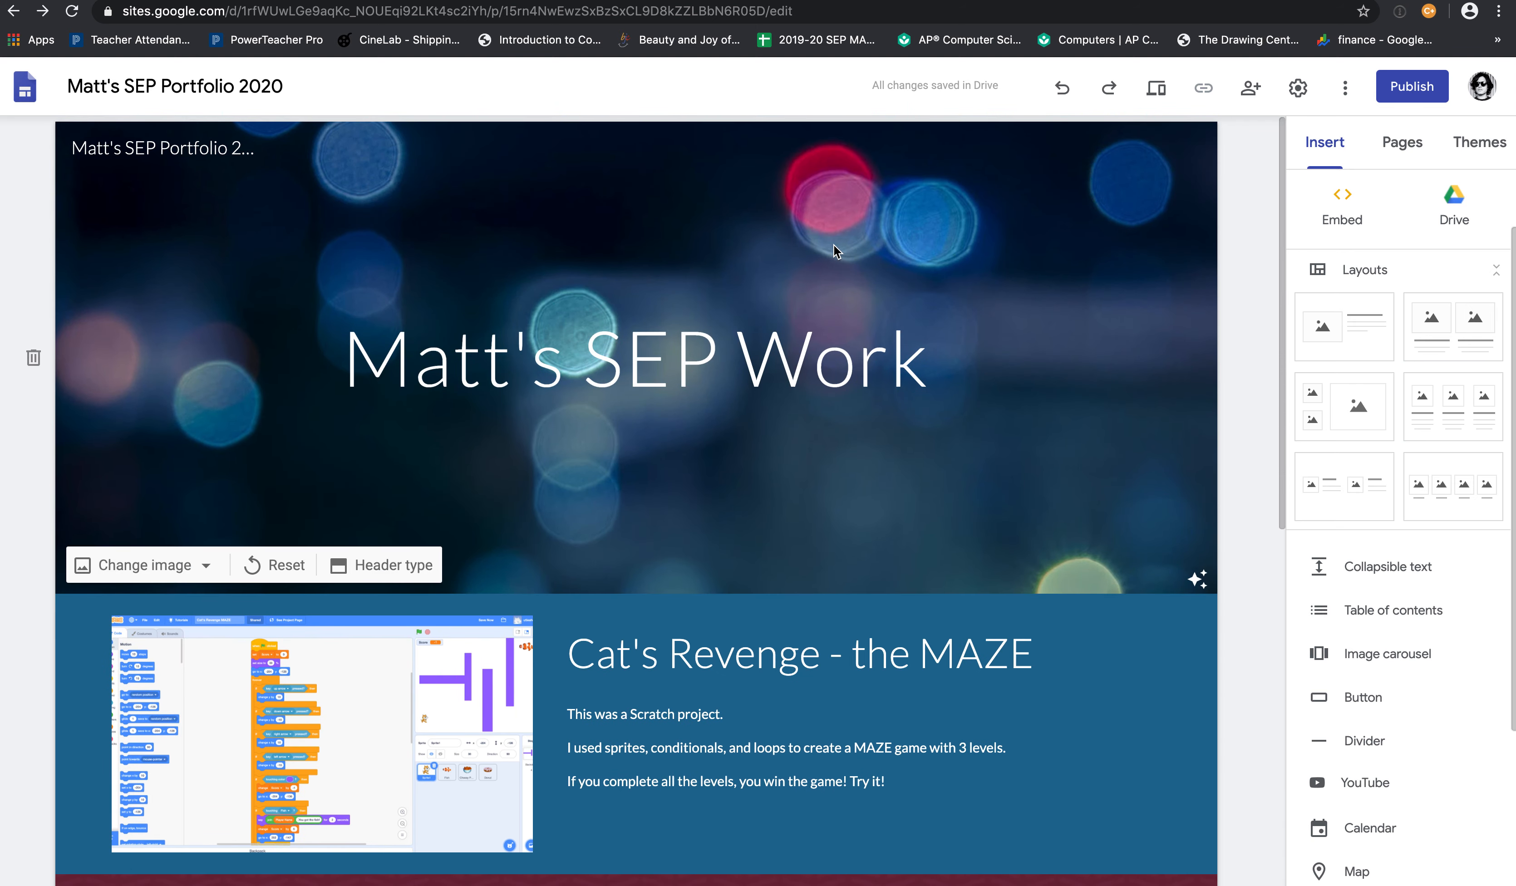